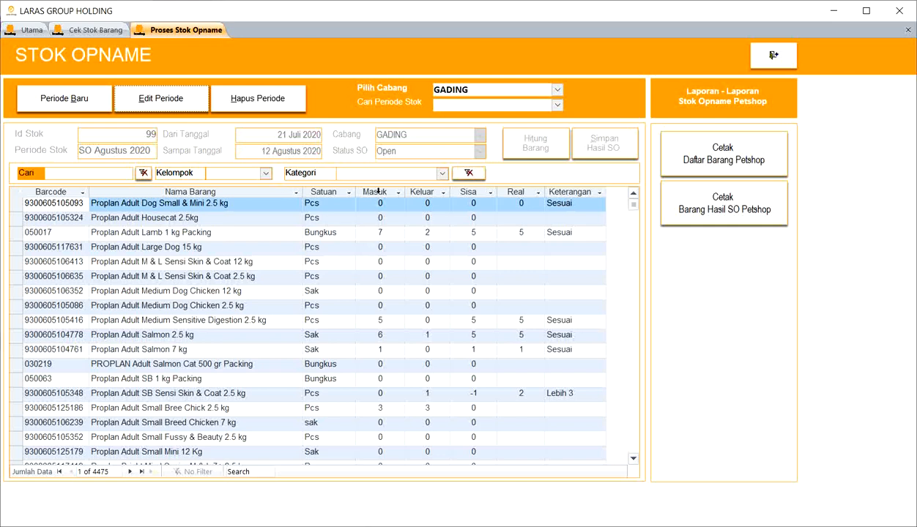
Review the Masuk, Keluar and Real columns of the GADING stock opname list.
left_click_drag(377, 190, 433, 203)
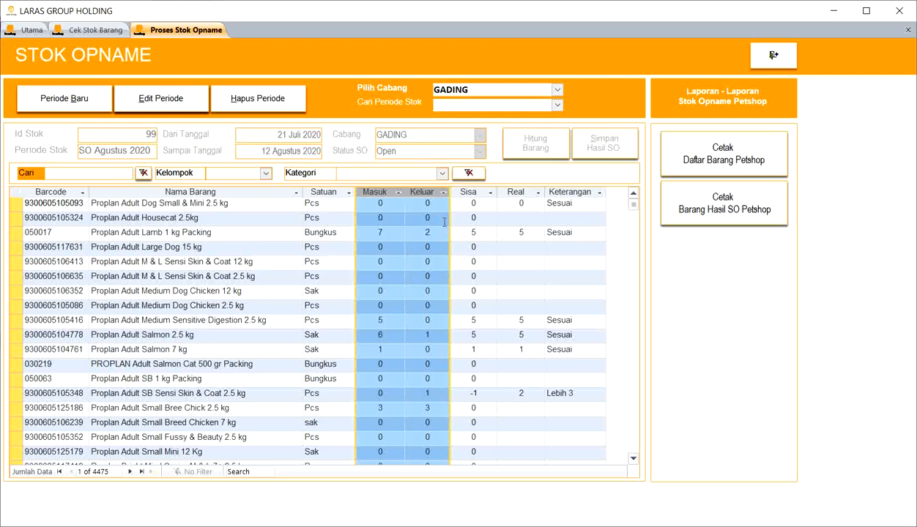
left_click(528, 216)
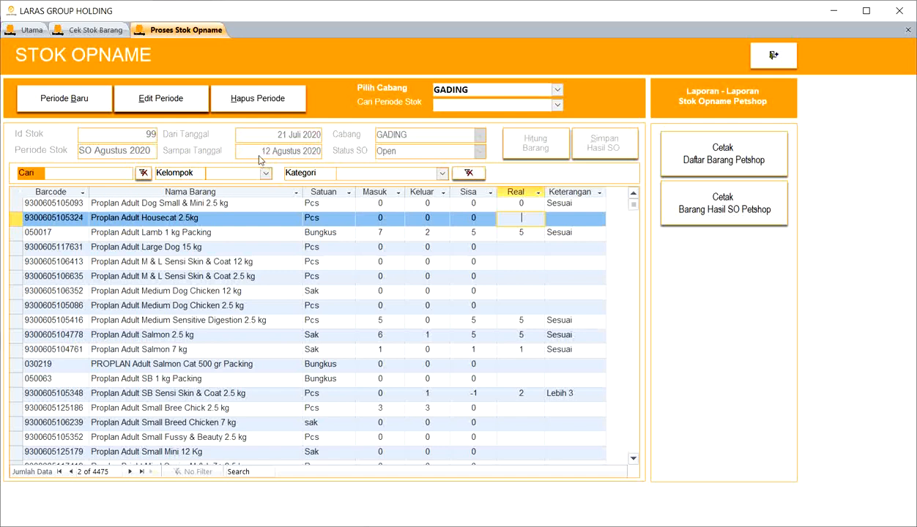
In Cek Stok Barang, set the start date to 13 Agustus 2020 and filter the stock data.
left_click(96, 30)
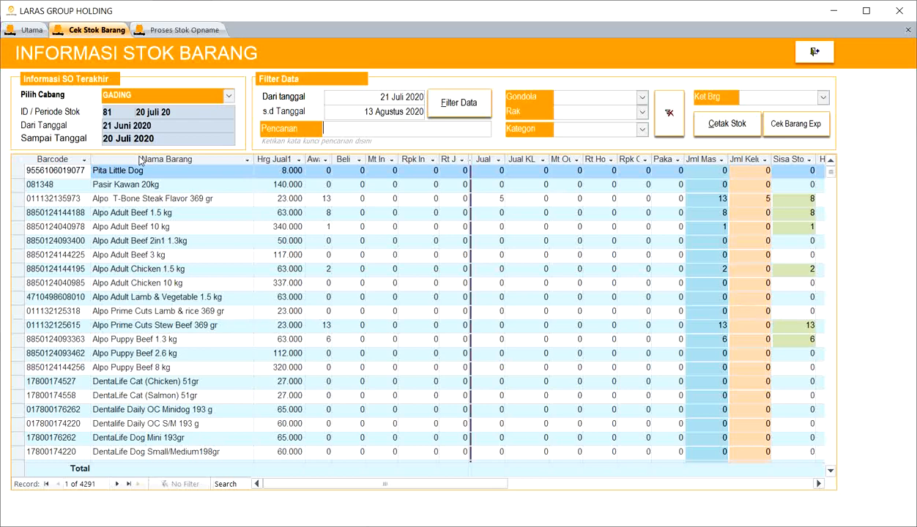
left_click(347, 97)
left_click_drag(348, 97, 422, 99)
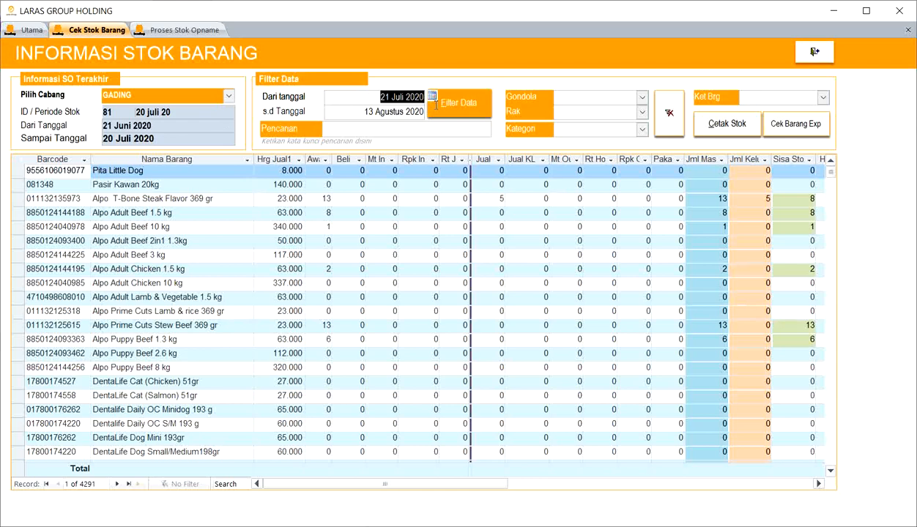
type("13")
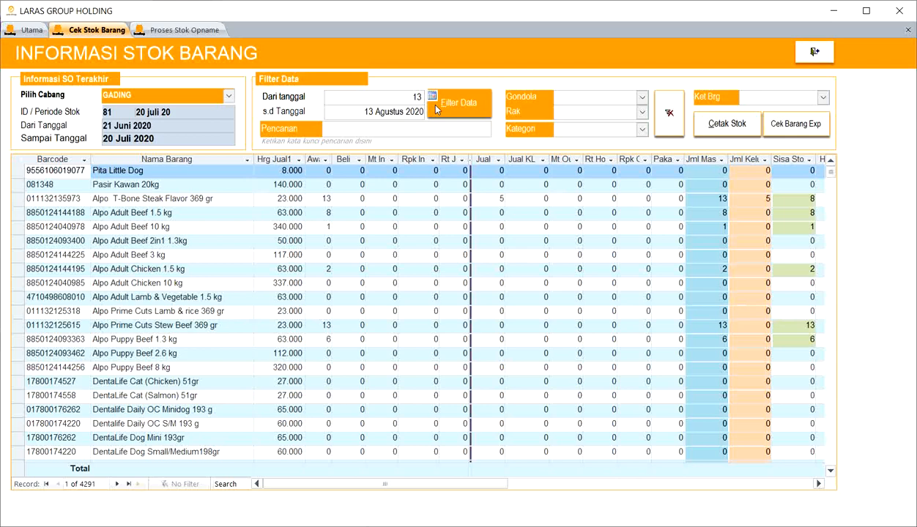
type(" 8")
key("Tab")
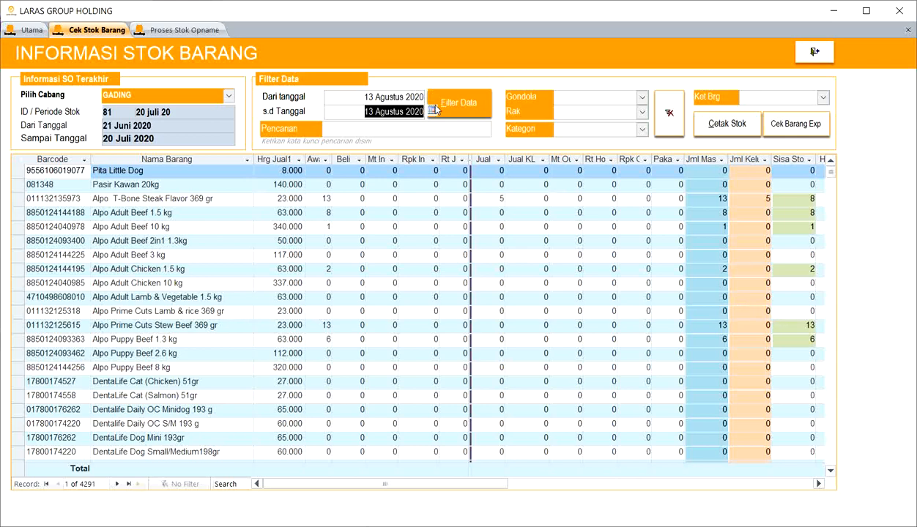
key("Tab")
left_click(449, 108)
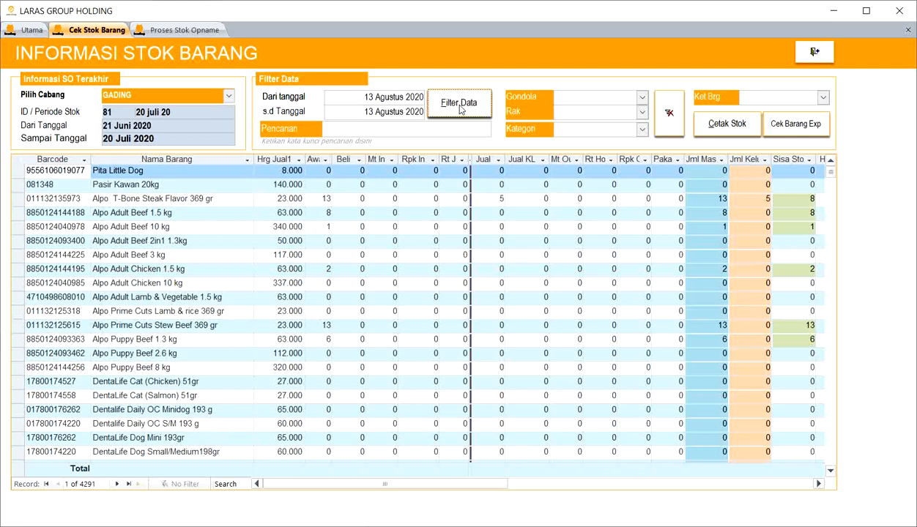
Sort the stock list by the Jual column from largest to smallest.
left_click(492, 160)
left_click(498, 160)
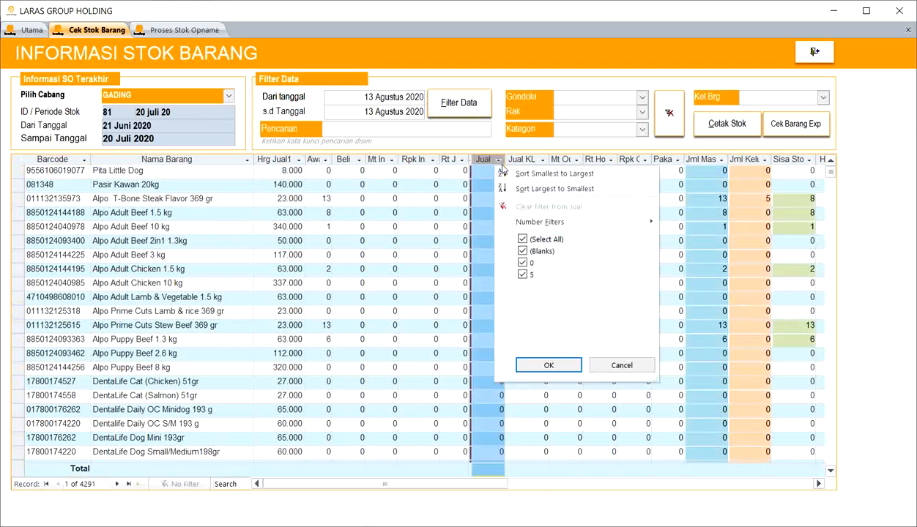
left_click(510, 189)
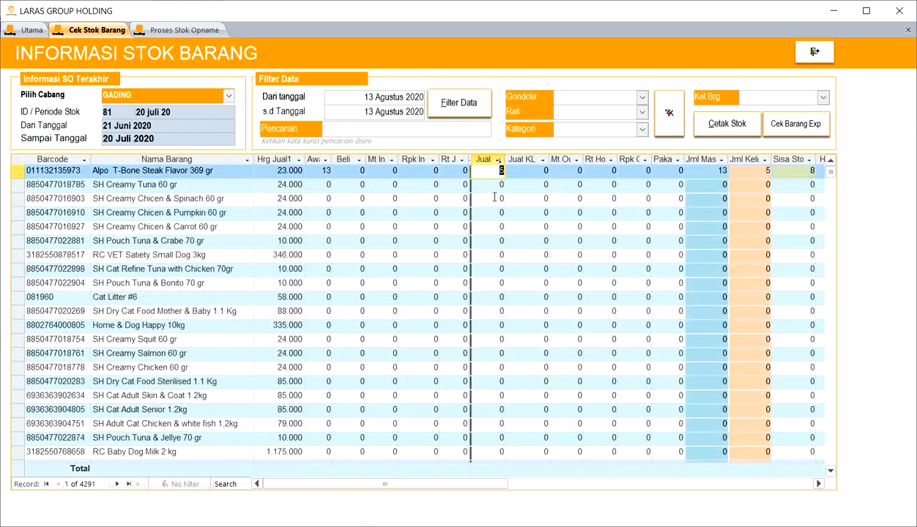
Examine the barcode, item name, opening stock and sales figures of the first item in the sorted stock list.
left_click(500, 189)
key("Up")
key("Down")
key("Up")
key("Down")
key("Up")
key("Left")
key("Left")
key("Left")
key("Left")
key("Left")
key("Left")
key("Left")
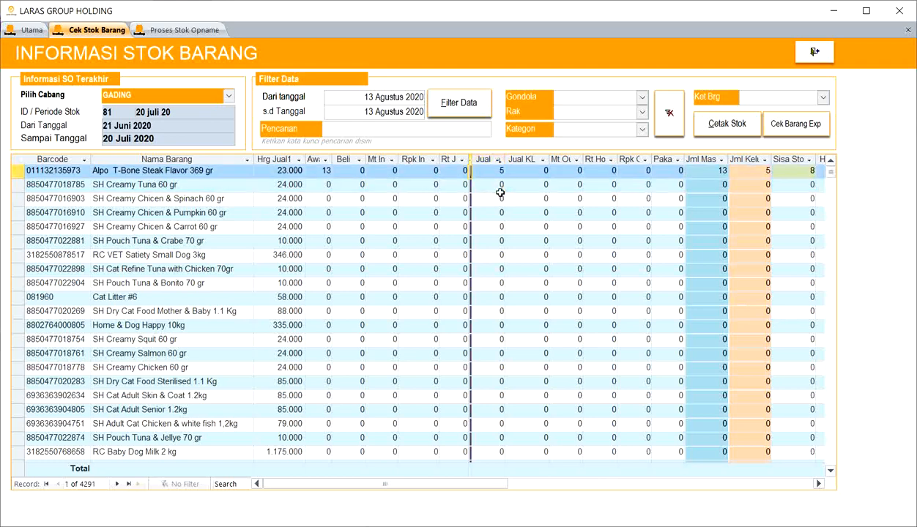
key("Left")
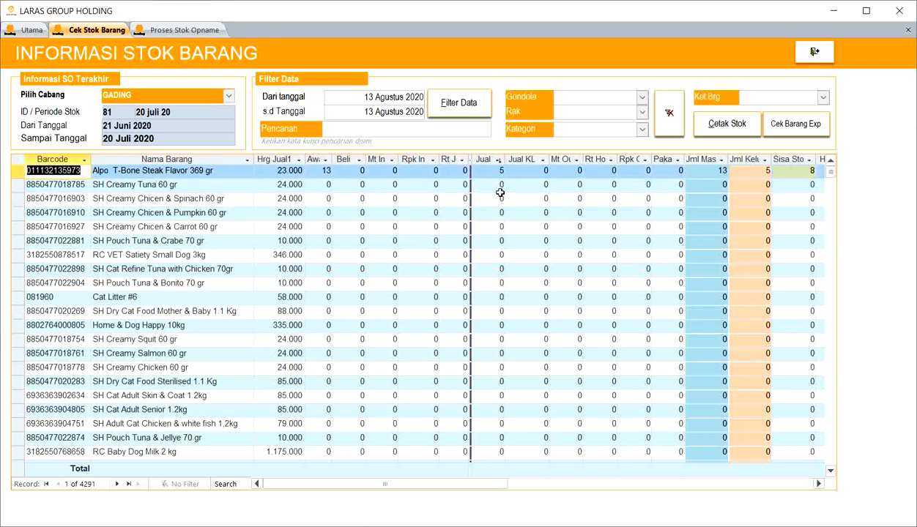
key("Right")
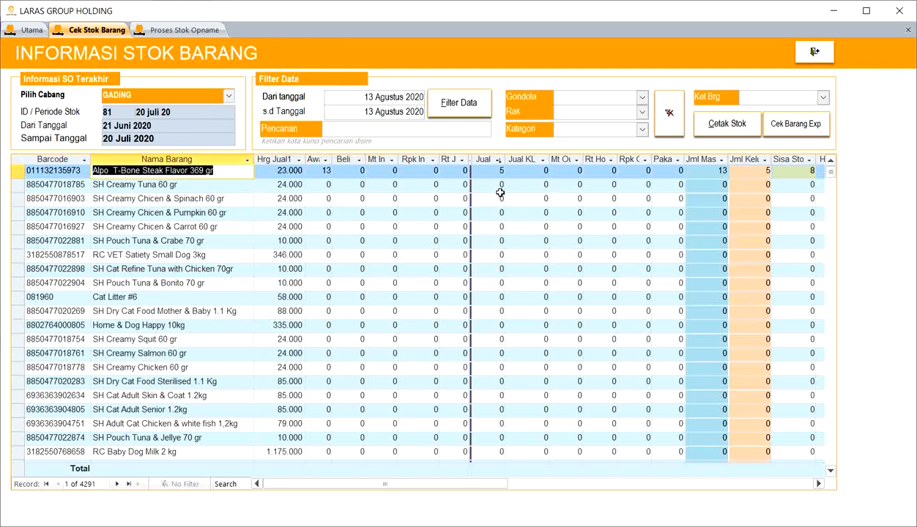
key("Right")
key("Right")
key("Right")
key("Right")
key("Right")
key("Right")
key("Right")
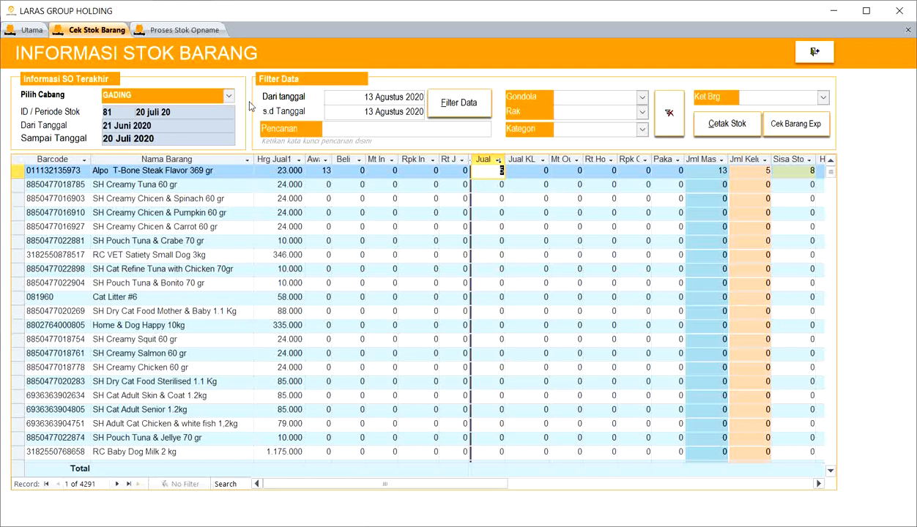
Copy the barcode of Alpo T-Bone Steak Flavor 369 gr from the Cek Stok Barang list.
left_click(185, 32)
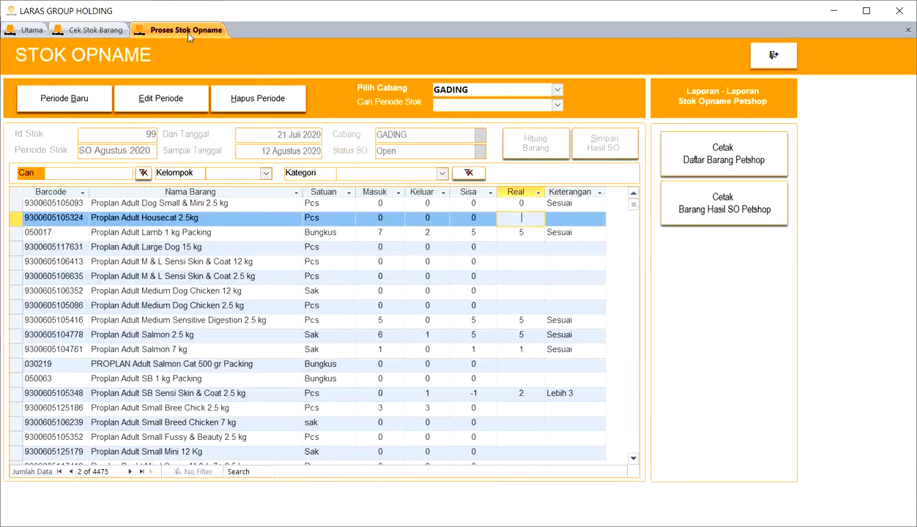
left_click(84, 31)
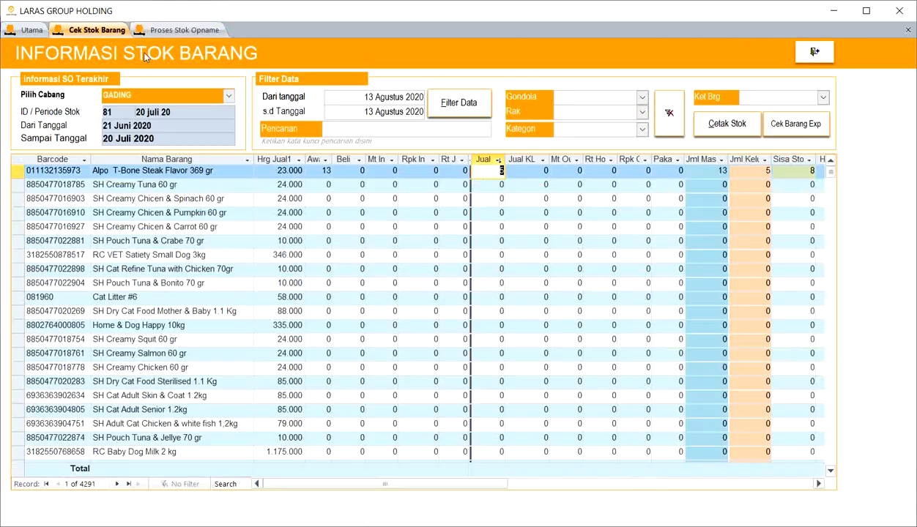
key("Left")
key("Left")
key("Left")
key("Left")
key("Left")
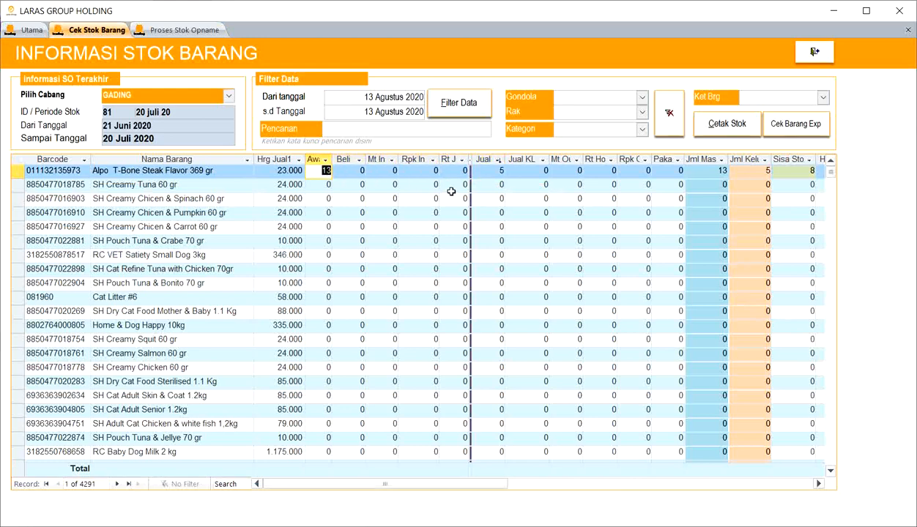
key("Left")
key("Left")
key("Left")
key("ctrl+c")
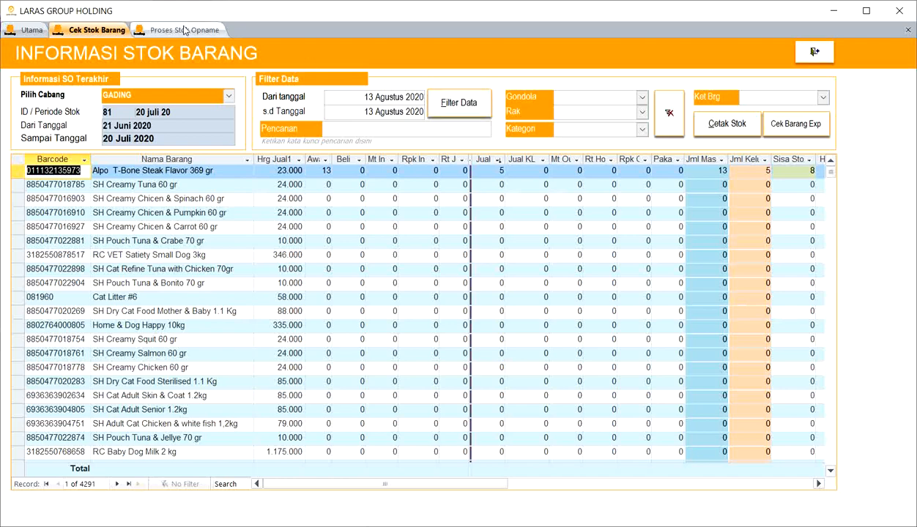
left_click(181, 30)
left_click(96, 171)
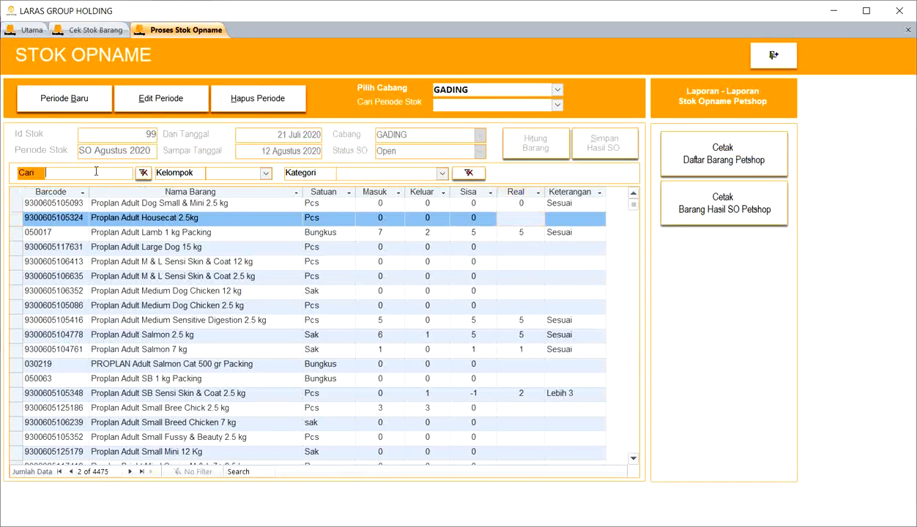
key("ctrl+v")
key("Return")
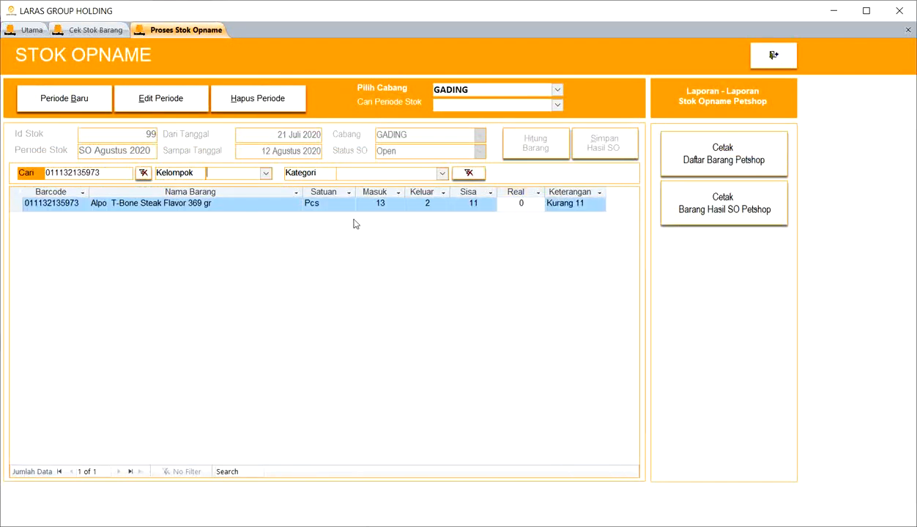
Check the Masuk, Keluar, Sisa and Real values of Alpo T-Bone Steak Flavor 369 gr in the stock opname.
left_click(374, 206)
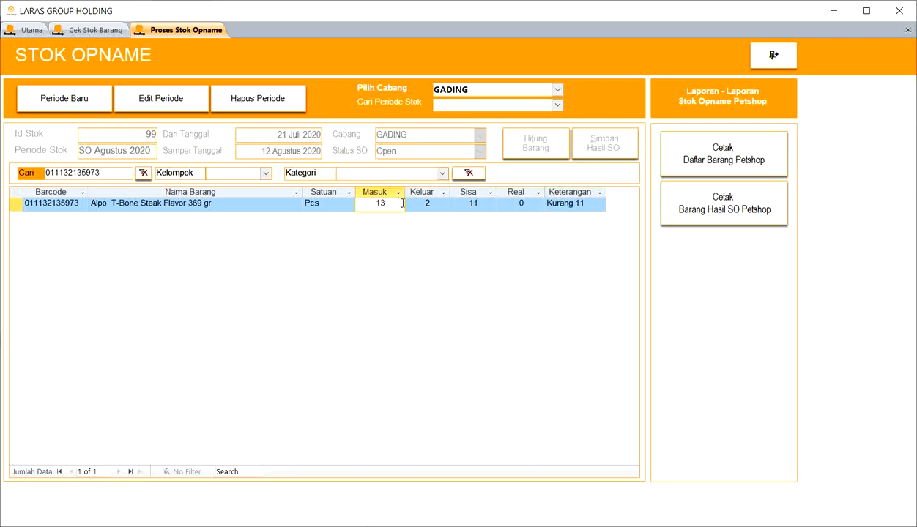
left_click(429, 205)
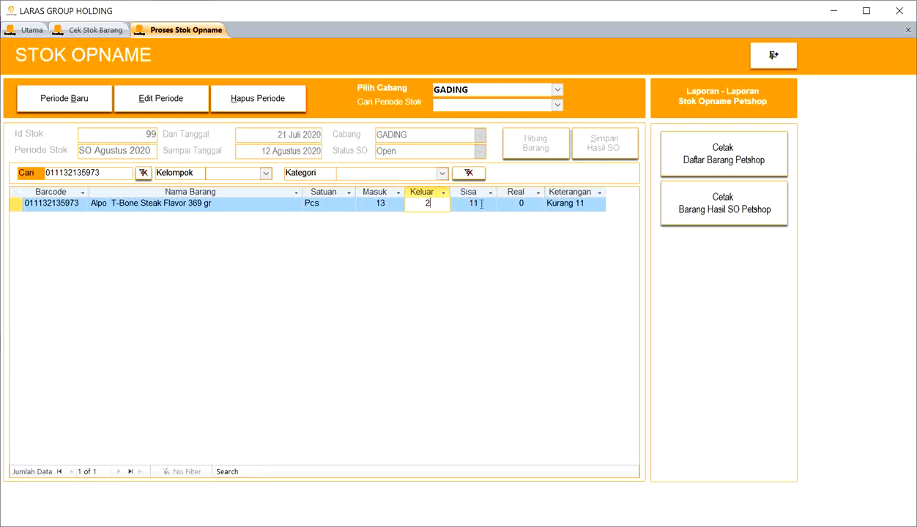
left_click(483, 204)
left_click_drag(464, 202, 534, 203)
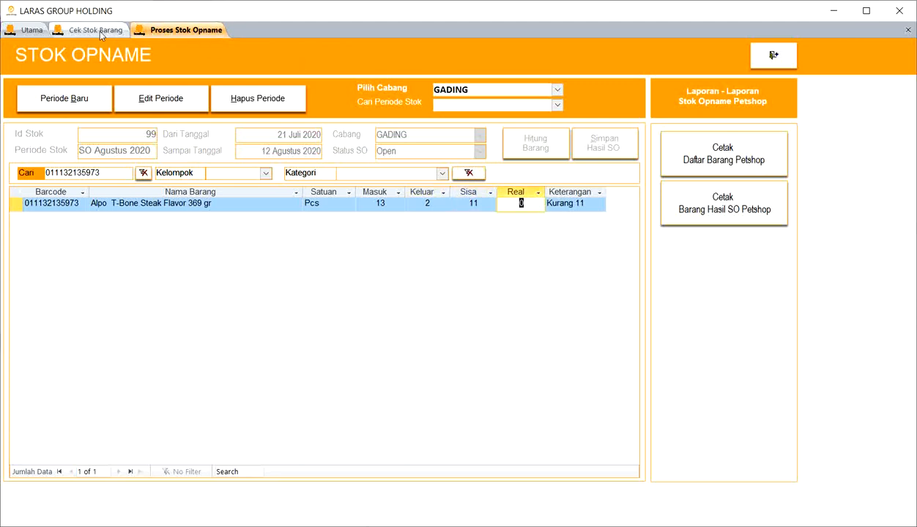
Compare the item's sales and remaining stock in Cek Stok Barang with its figures in Proses Stok Opname.
left_click(98, 31)
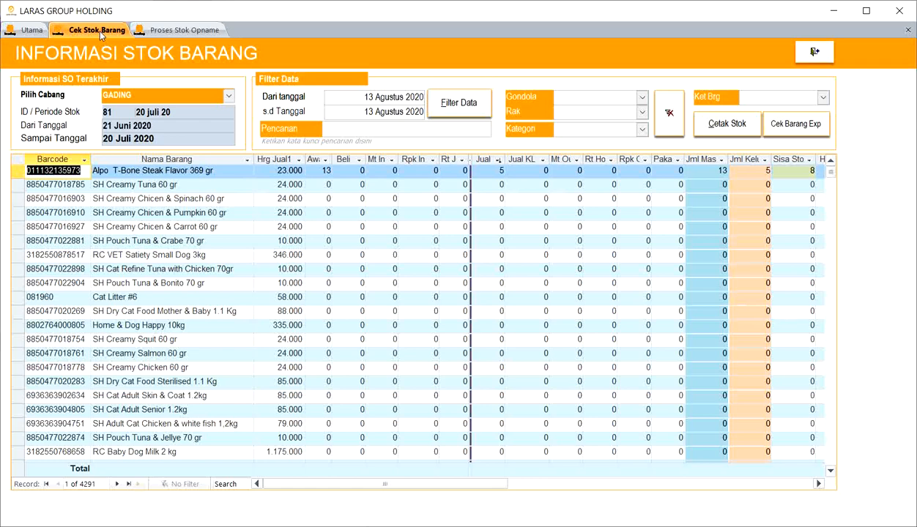
left_click(157, 30)
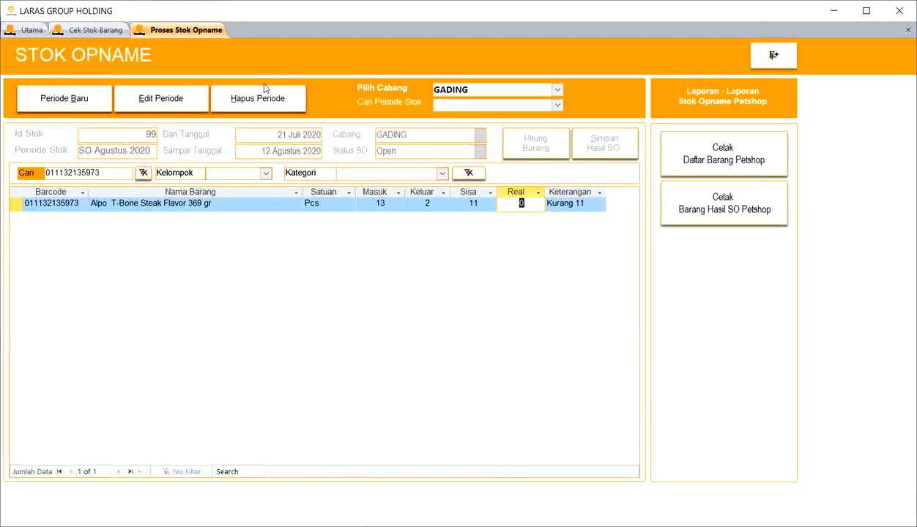
left_click(109, 29)
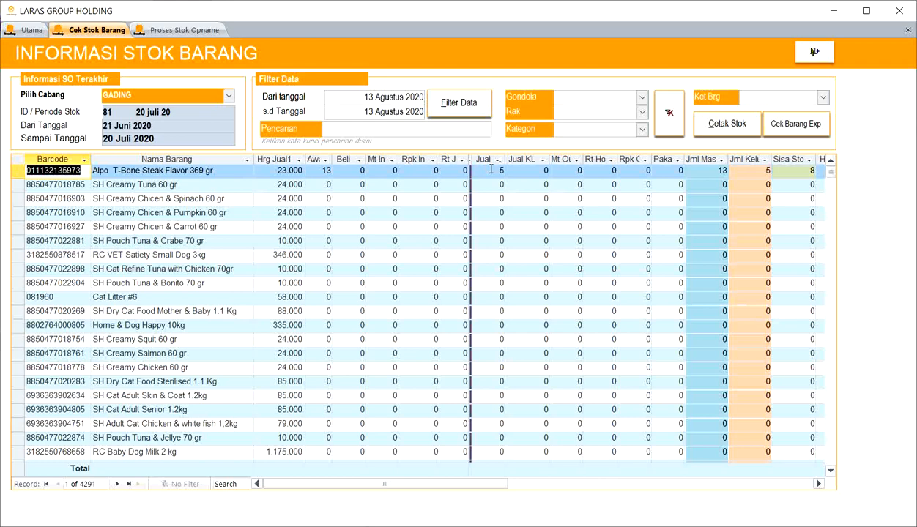
left_click(219, 32)
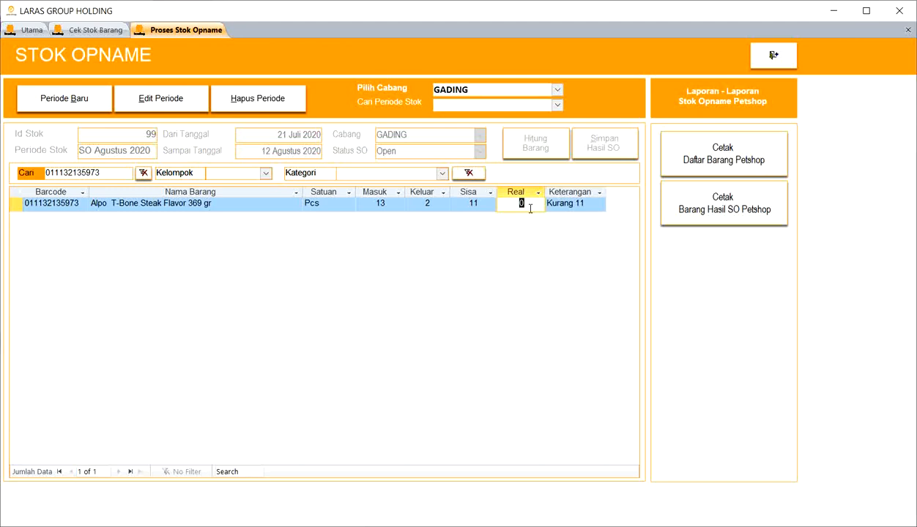
left_click(95, 30)
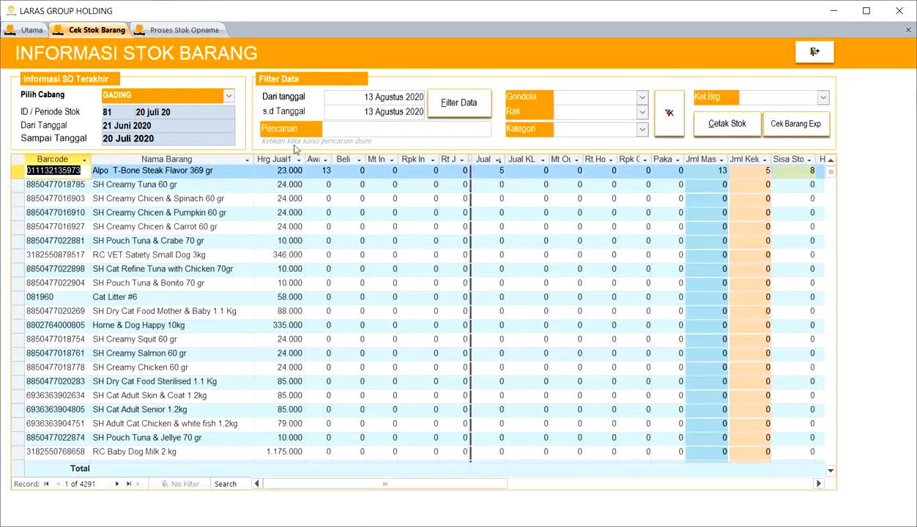
left_click(181, 31)
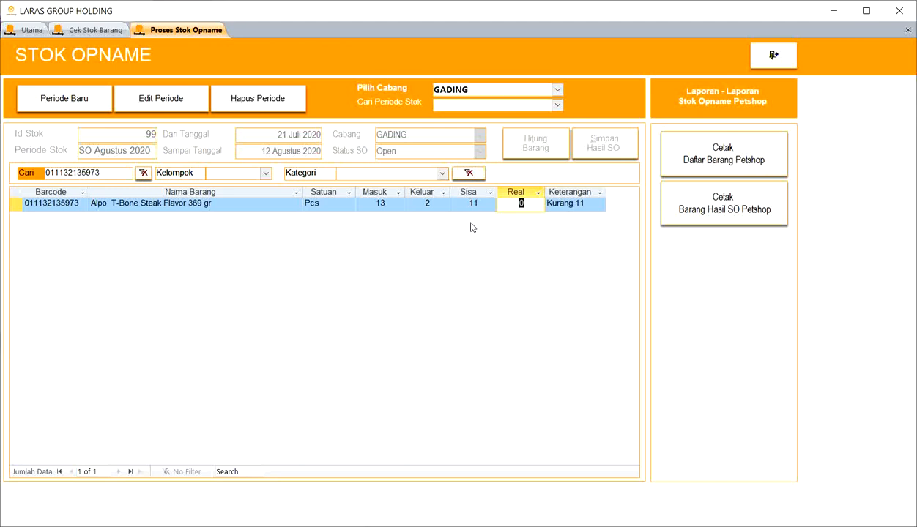
left_click(93, 32)
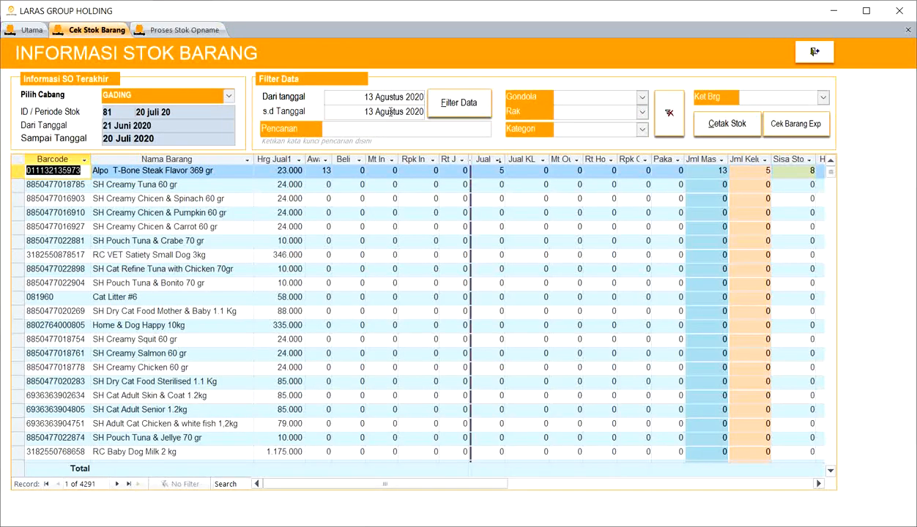
left_click(498, 172)
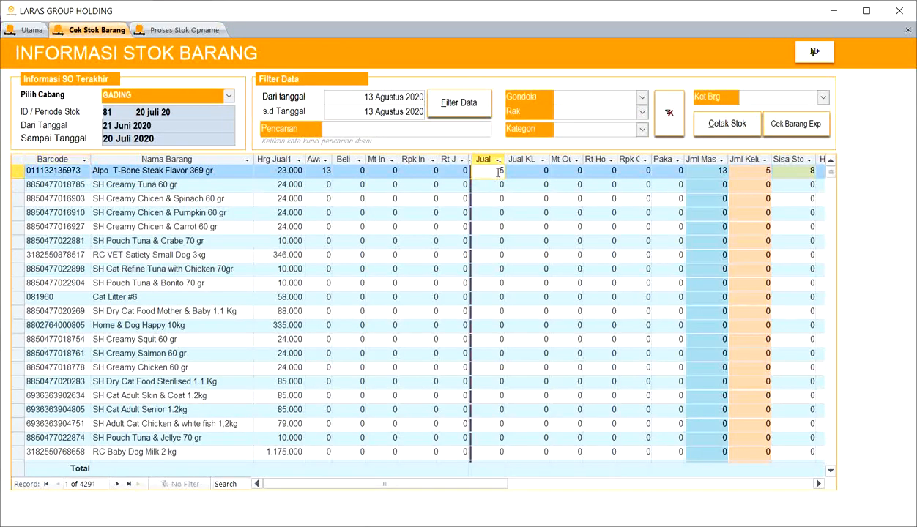
key("Down")
key("Up")
left_click(202, 32)
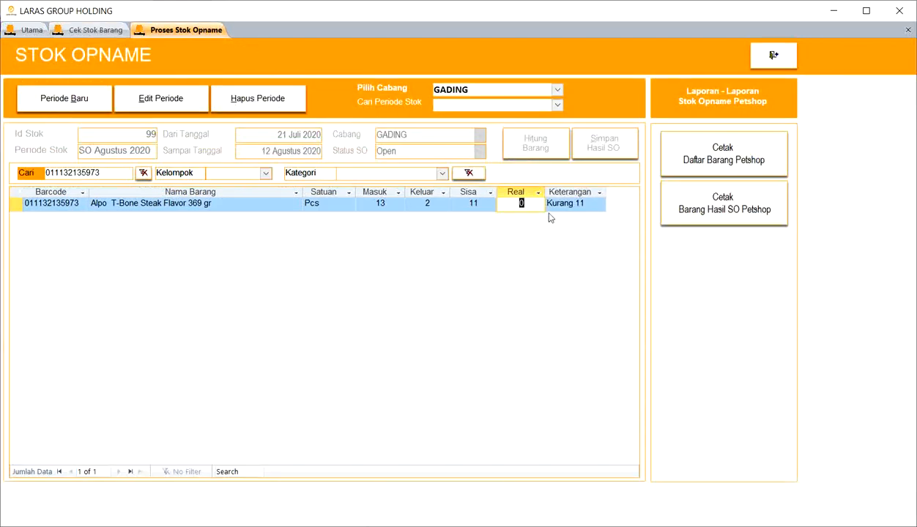
Open the SO Agustus 2020 period for editing and set the Real quantity of Alpo T-Bone Steak Flavor 369 gr to 11.
left_click(176, 100)
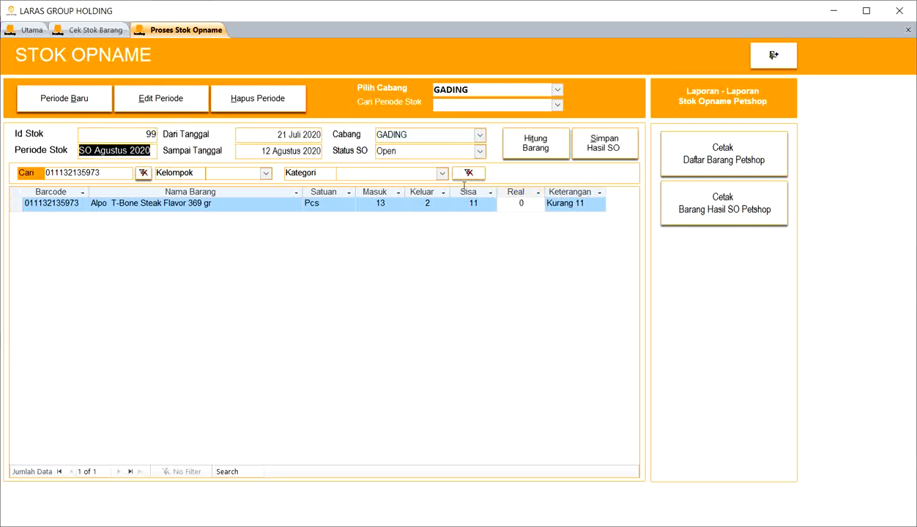
left_click(532, 204)
key("BackSpace")
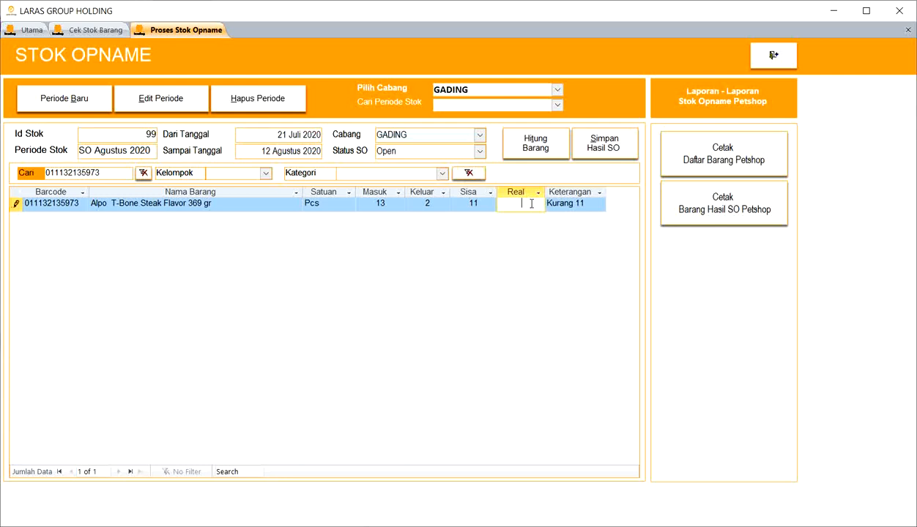
type("11")
key("Tab")
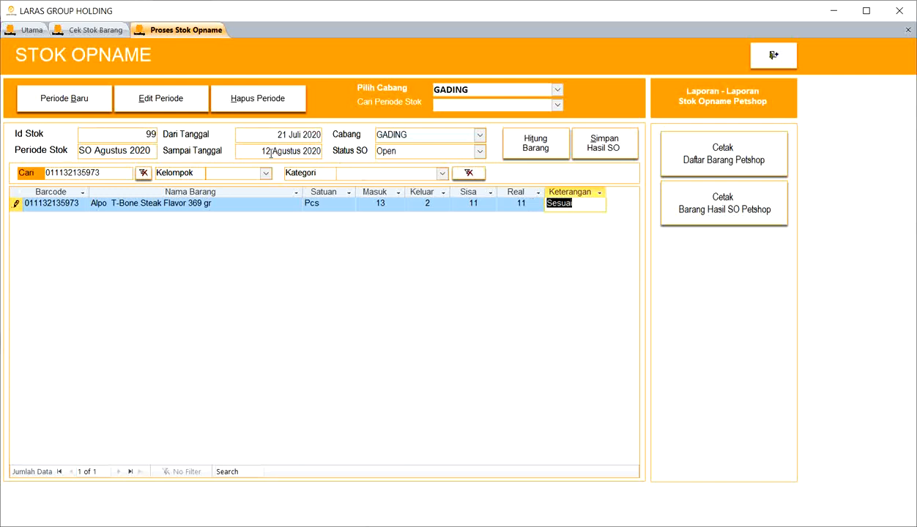
left_click(473, 192)
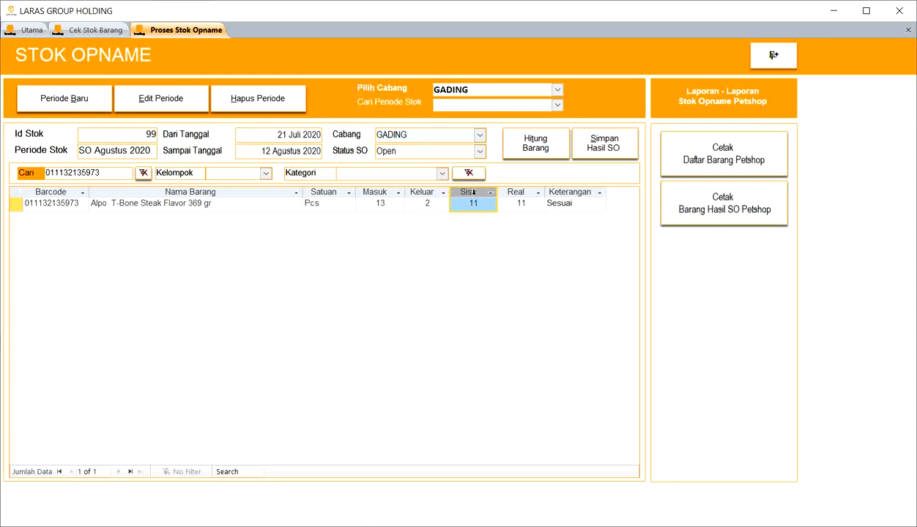
Check the item's barcode and the SO Agustus 2020 end date, and view its current figures in Cek Stok Barang.
left_click(76, 205)
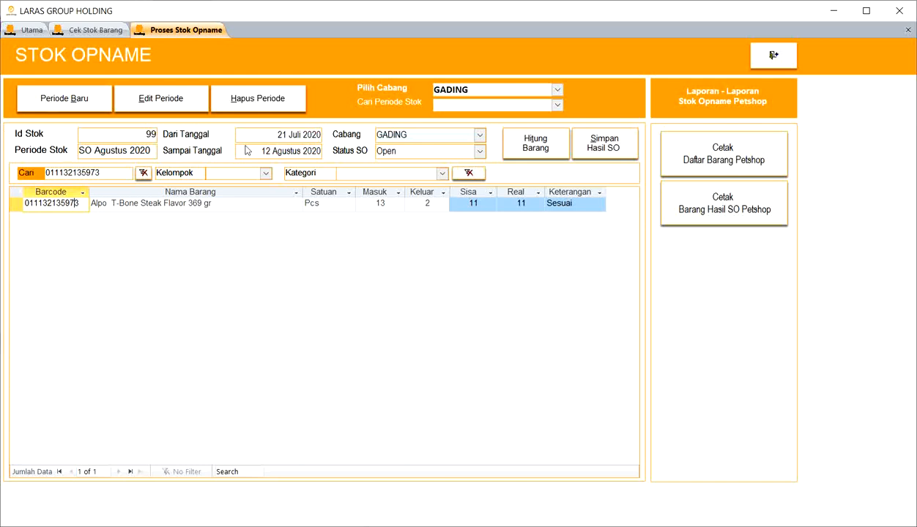
left_click(276, 150)
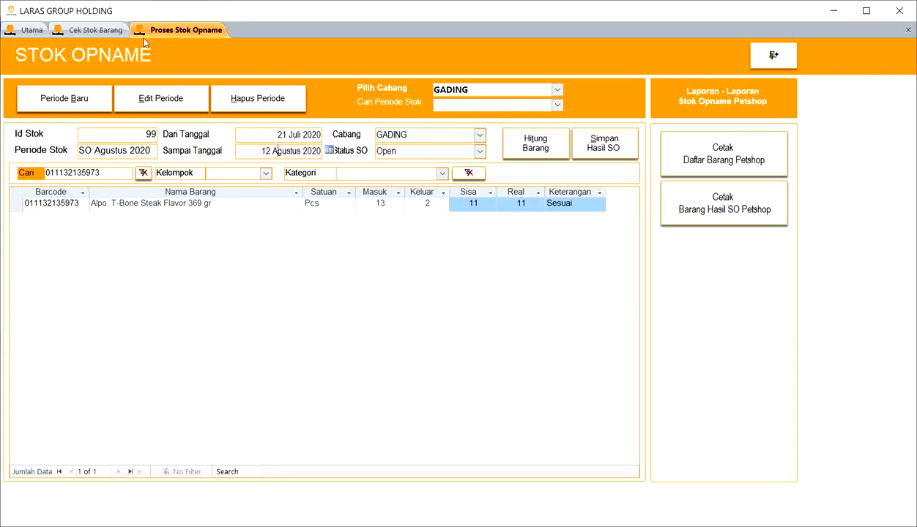
left_click(99, 32)
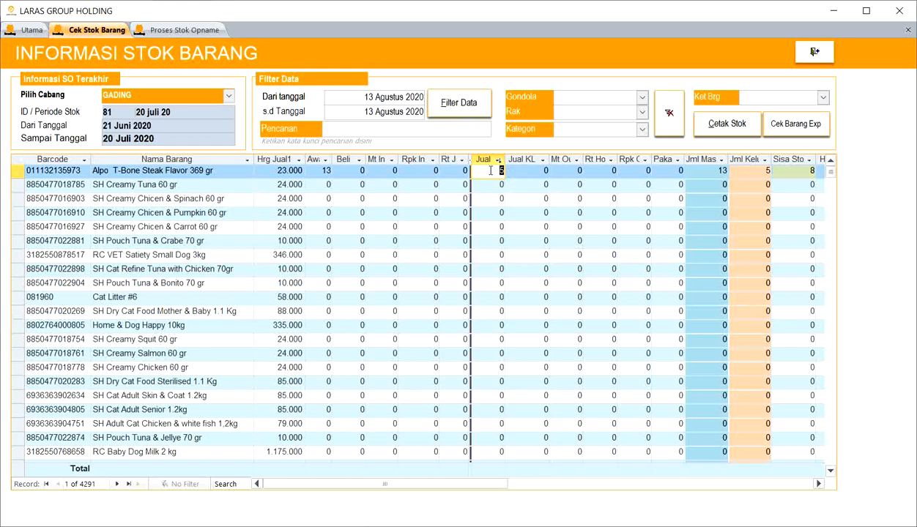
Open Rekap Transaksi and load the Rekap Barang Terjual list for GADING on 13 Agustus 2020.
left_click(39, 35)
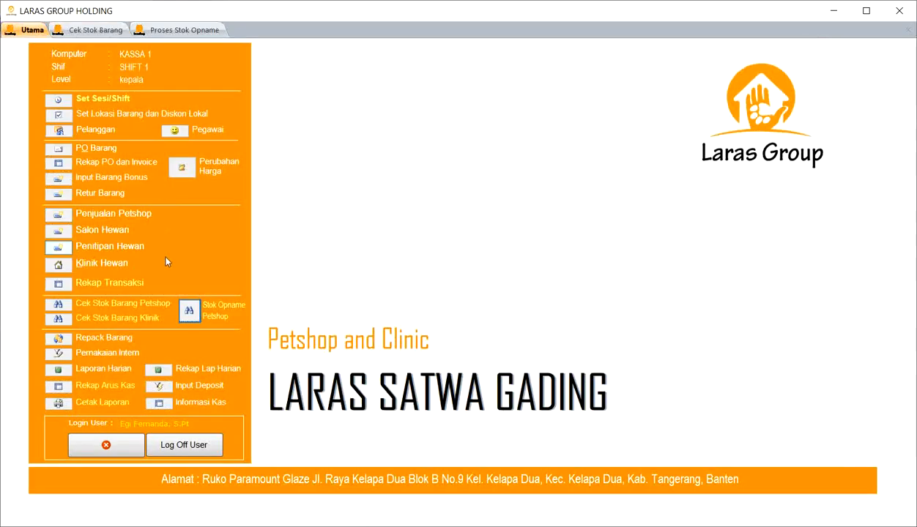
left_click(61, 284)
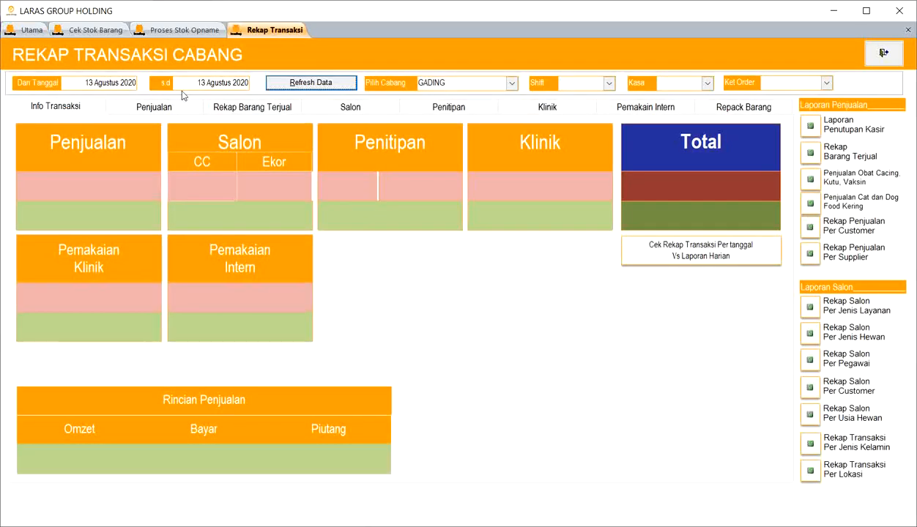
left_click(268, 109)
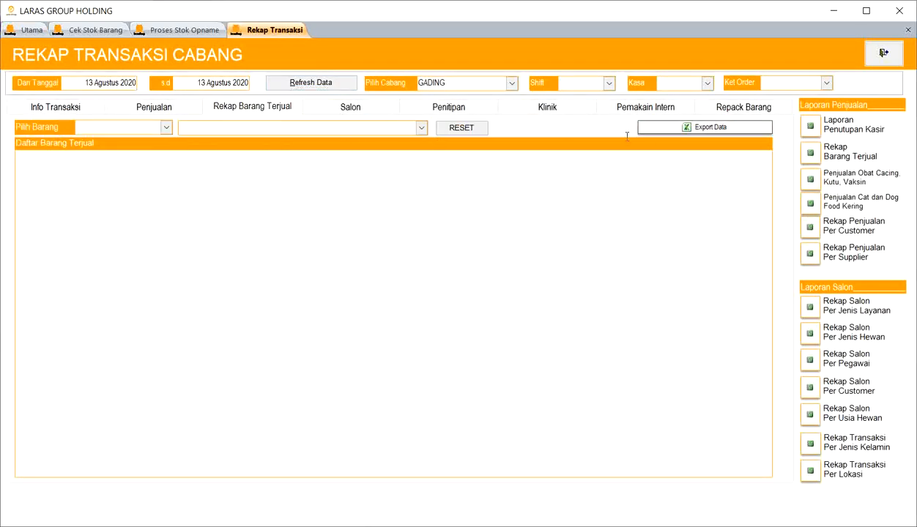
left_click(294, 84)
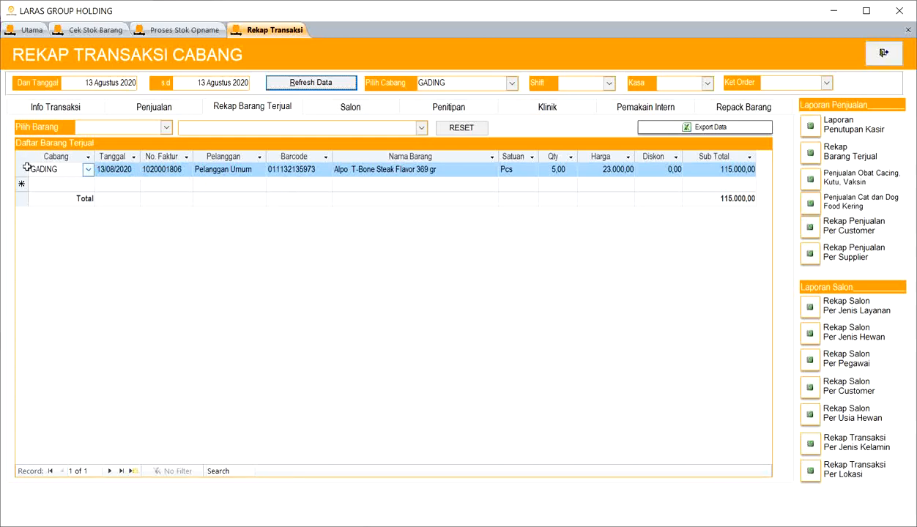
Check the sold quantity of Alpo T-Bone Steak Flavor 369 gr in the Daftar Barang Terjual.
left_click(22, 168)
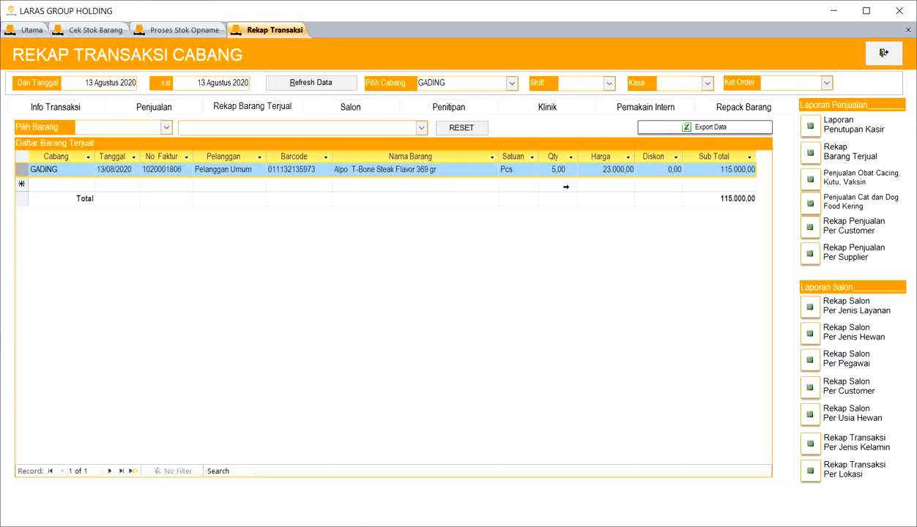
left_click(571, 170)
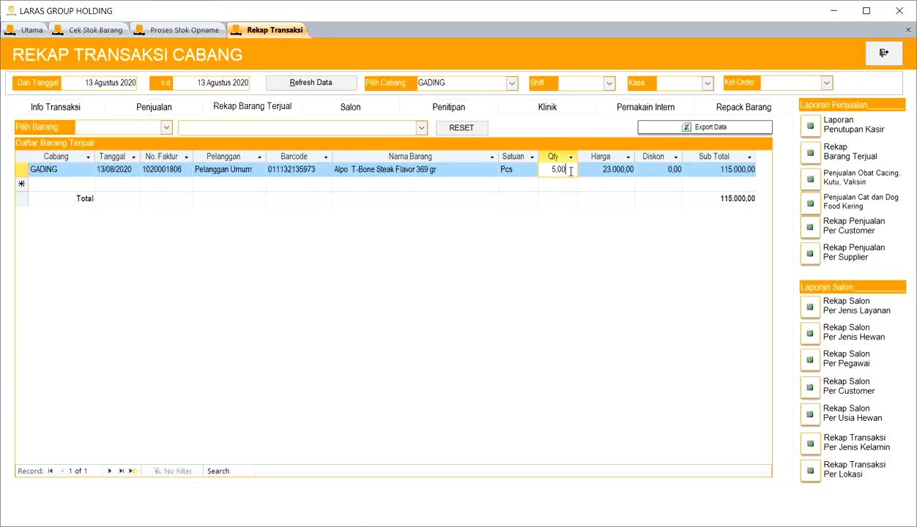
left_click(554, 158)
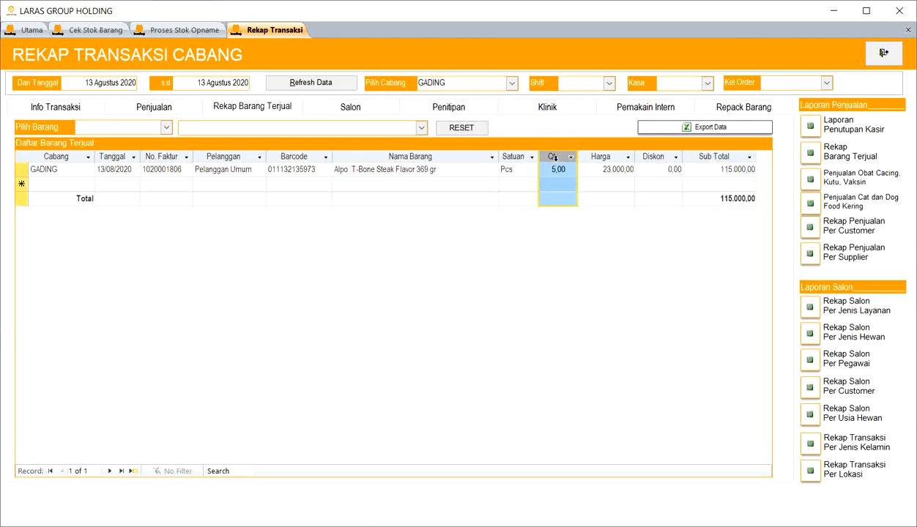
Set the Real quantity of Alpo T-Bone Steak Flavor 369 gr to 0 in Proses Stok Opname.
left_click(205, 34)
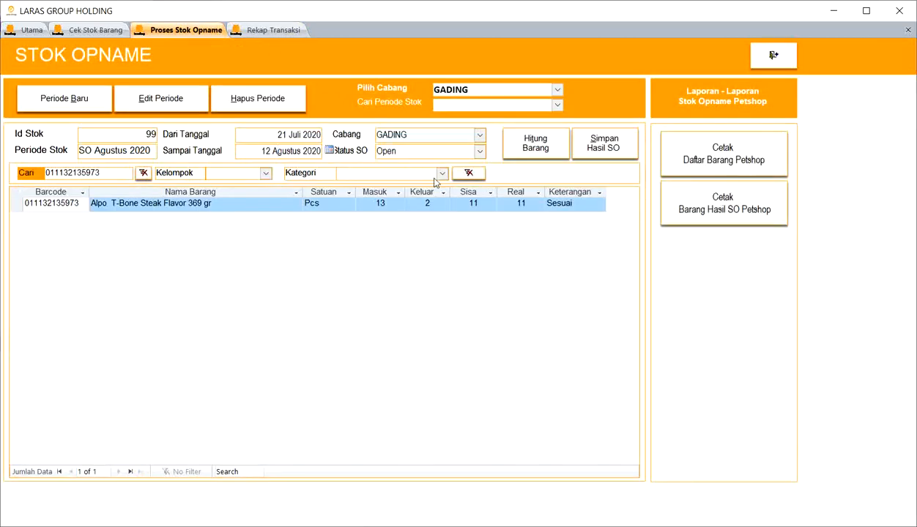
left_click(523, 202)
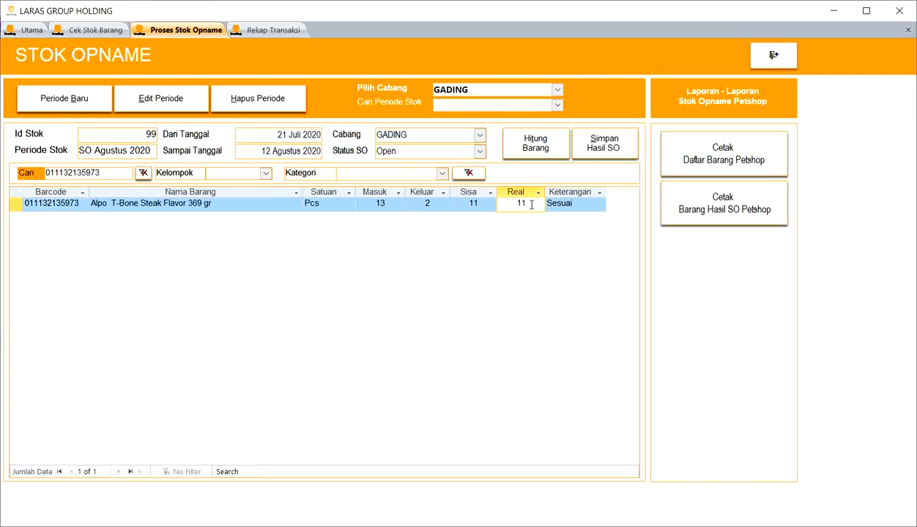
key("BackSpace")
key("BackSpace")
type("0")
left_click(482, 203)
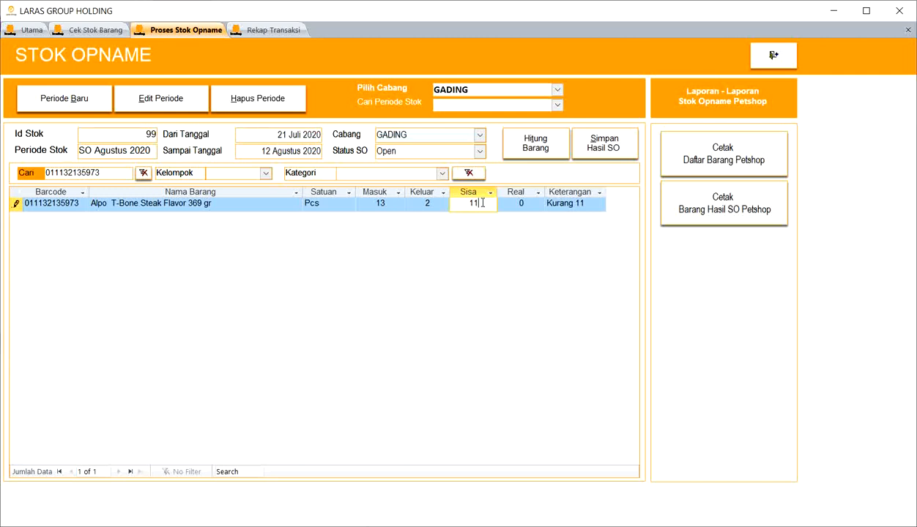
Compare the item's sold quantity in Rekap Transaksi with the Sampai Tanggal of the stock opname period.
left_click(280, 33)
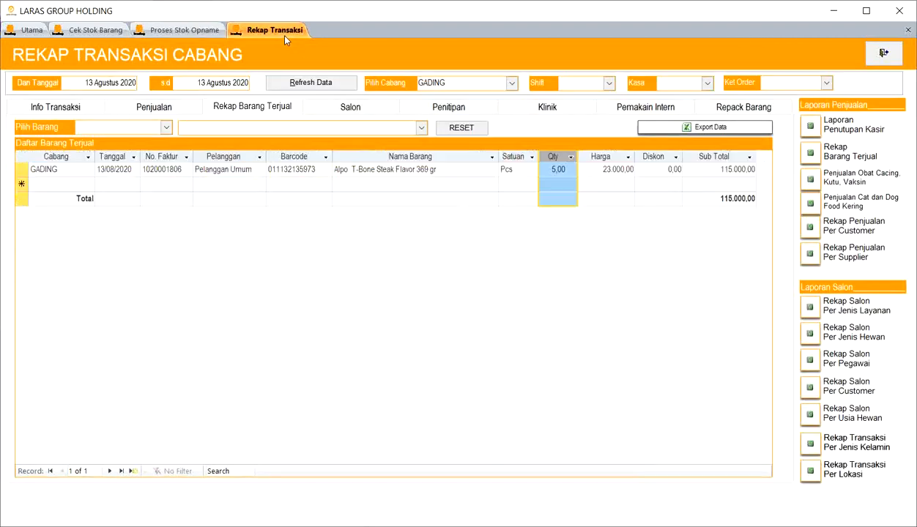
left_click(569, 170)
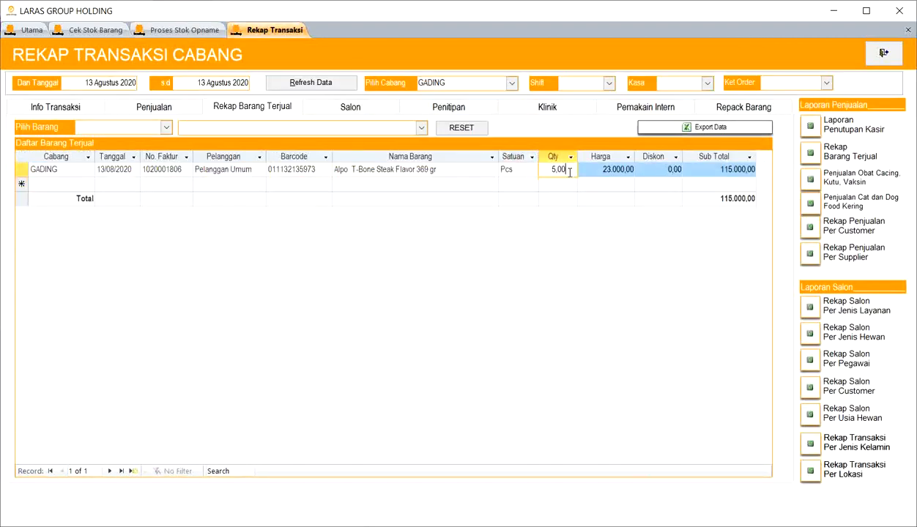
left_click(168, 30)
left_click_drag(245, 152, 356, 153)
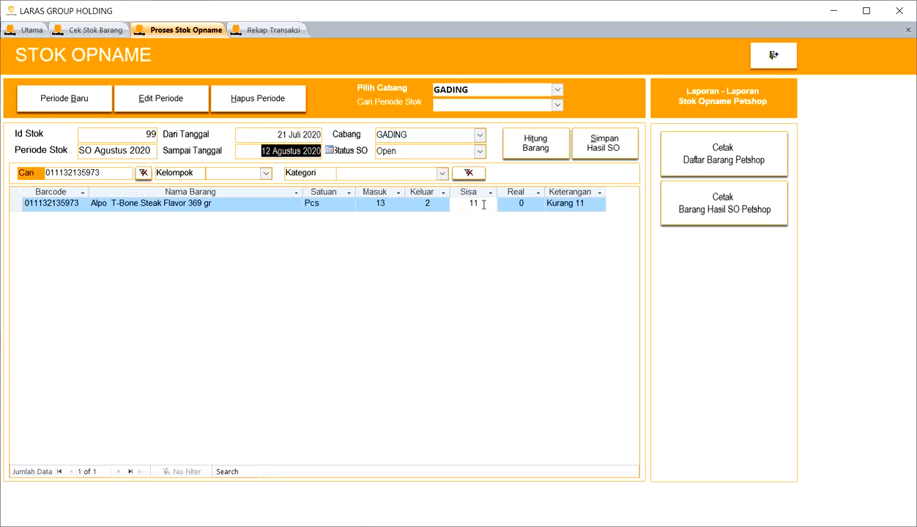
Set the Real quantity of Alpo T-Bone Steak Flavor 369 gr to 11 in the stock opname.
left_click(483, 204)
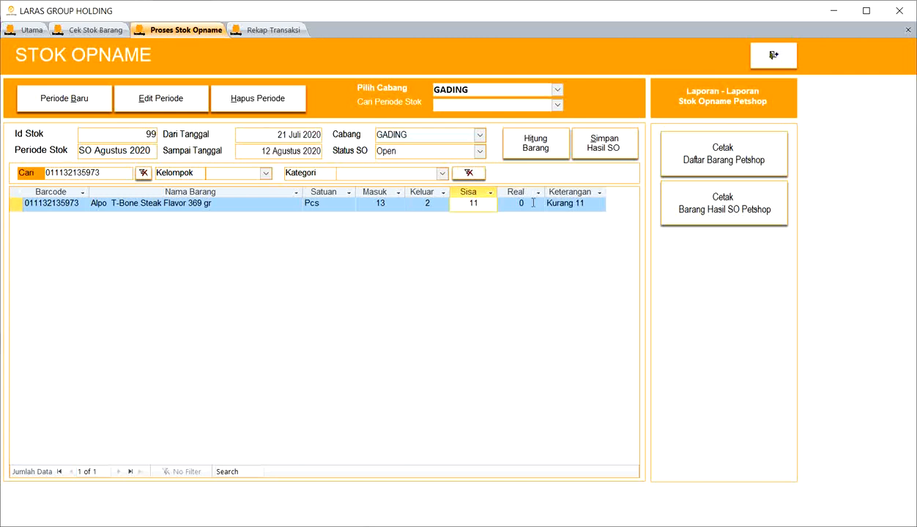
key("Tab")
type("11")
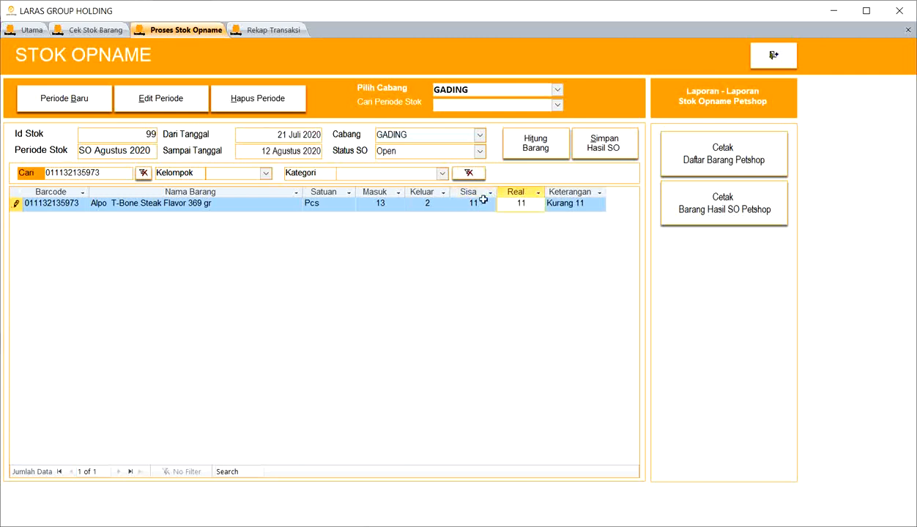
key("Tab")
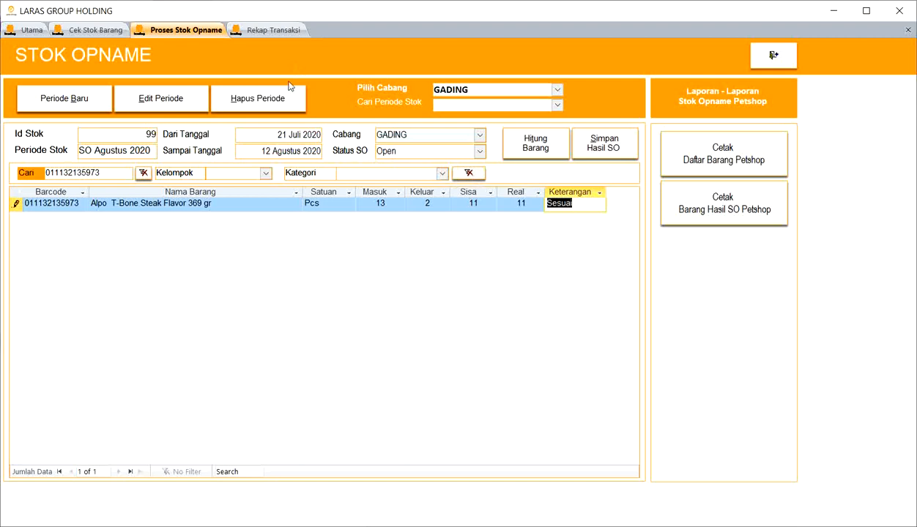
Check the opening stock and Jual values of Alpo T-Bone Steak Flavor 369 gr in Cek Stok Barang.
left_click(106, 30)
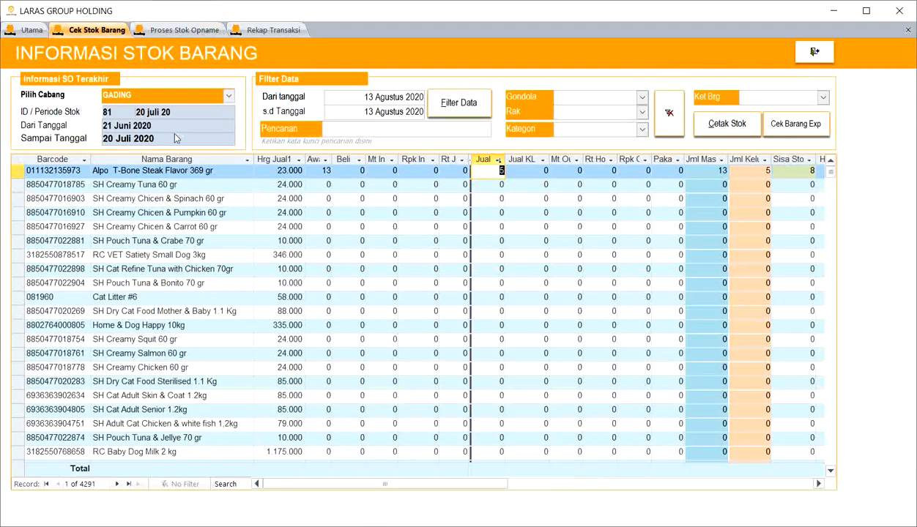
left_click(321, 171)
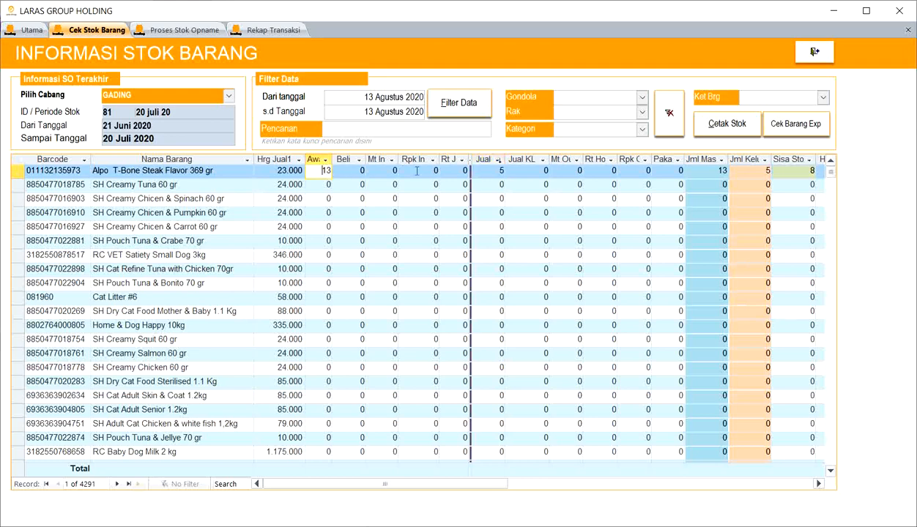
left_click(492, 173)
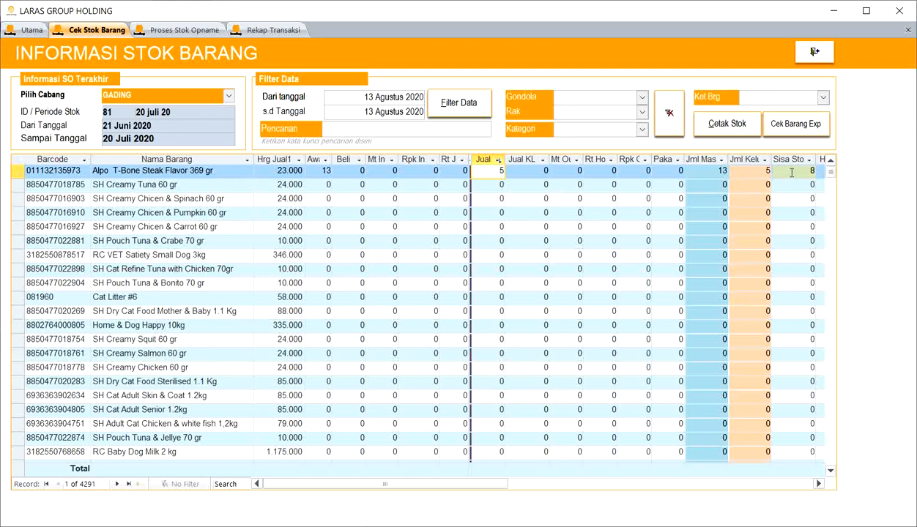
left_click(314, 160)
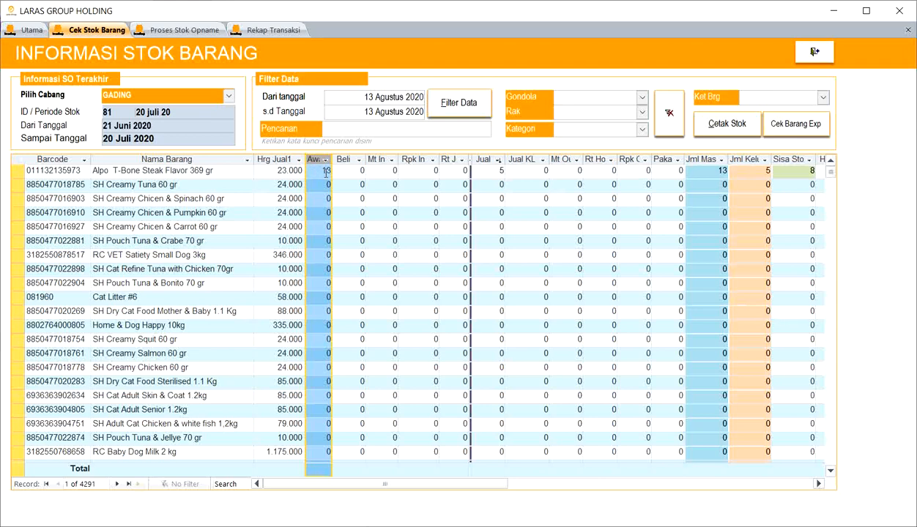
left_click(323, 171)
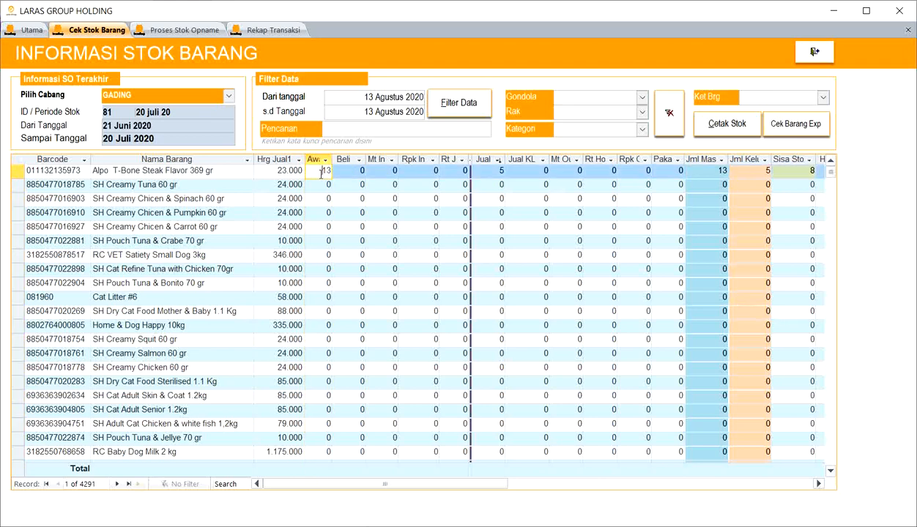
left_click(489, 170)
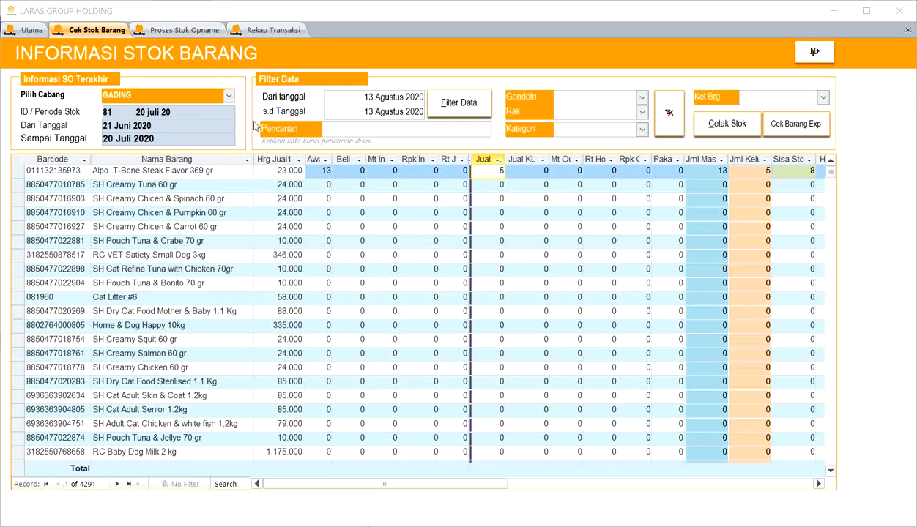
Set the stock filter's end date to 14 Agustus 2020 and apply the filter.
left_click(359, 98)
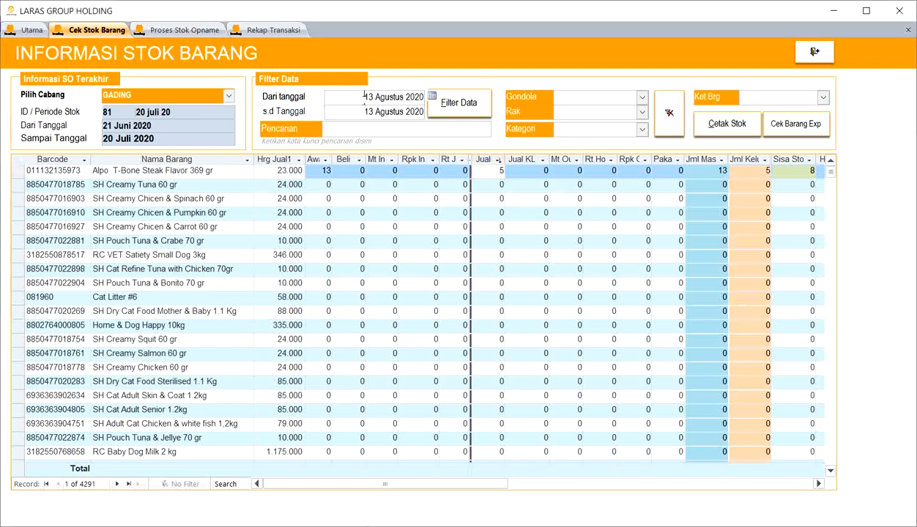
left_click(361, 109)
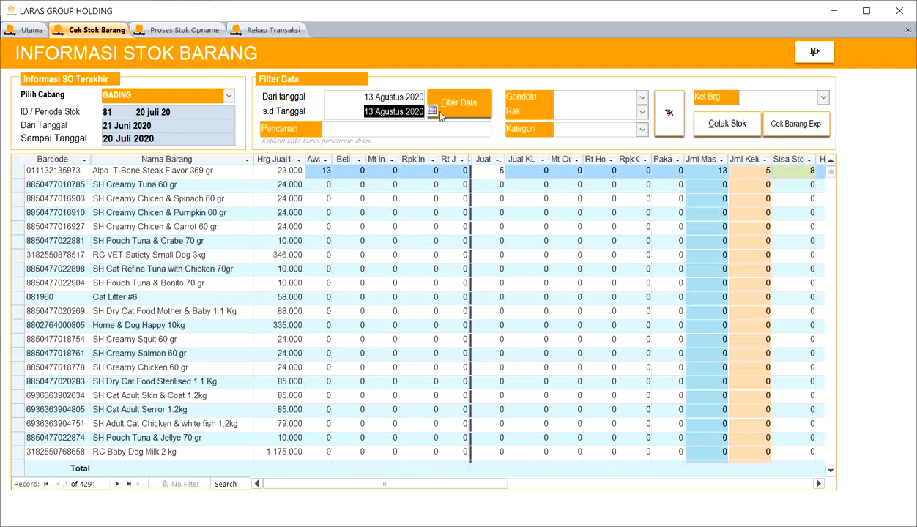
left_click(432, 111)
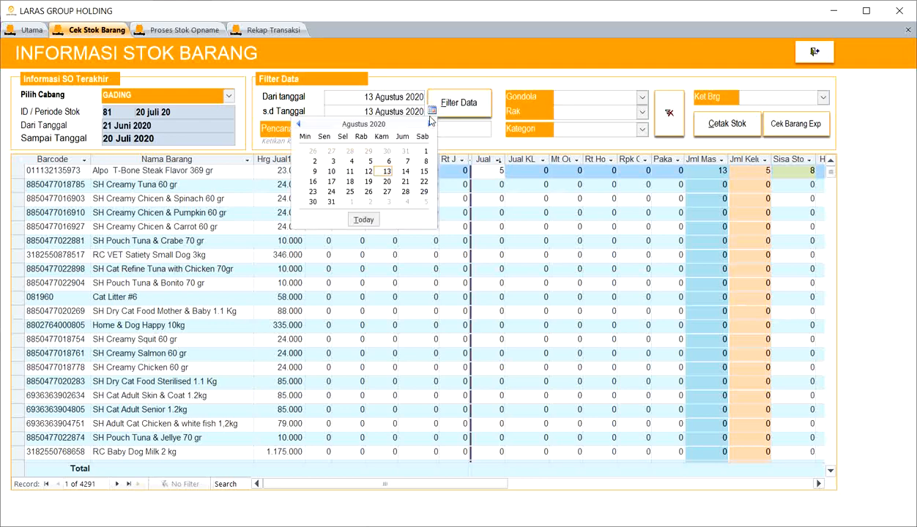
left_click(405, 171)
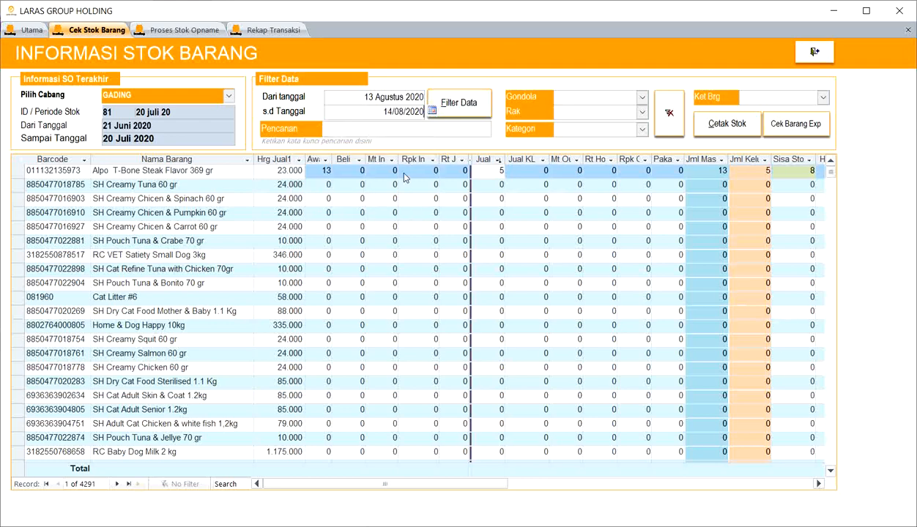
left_click(447, 111)
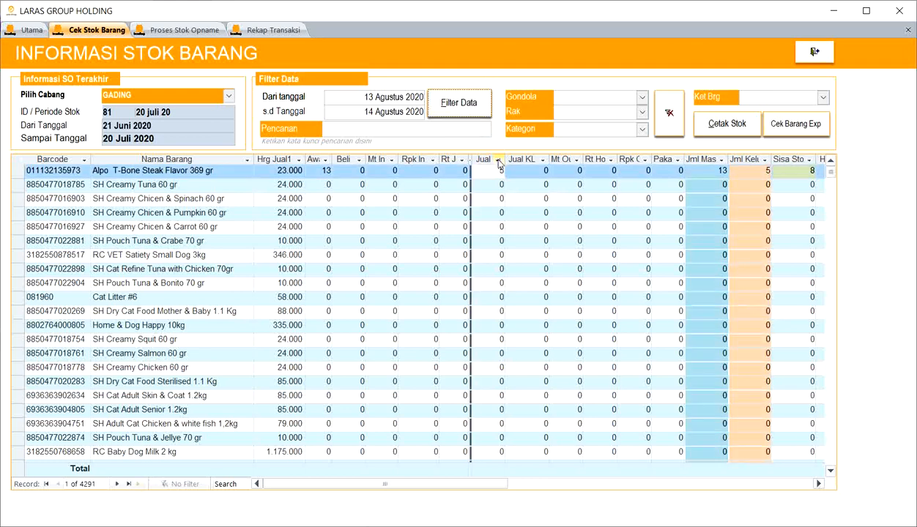
Examine the Jual column row by row, down to SH Pouch Salmon 130 gr, in the filtered stock list.
left_click(485, 159)
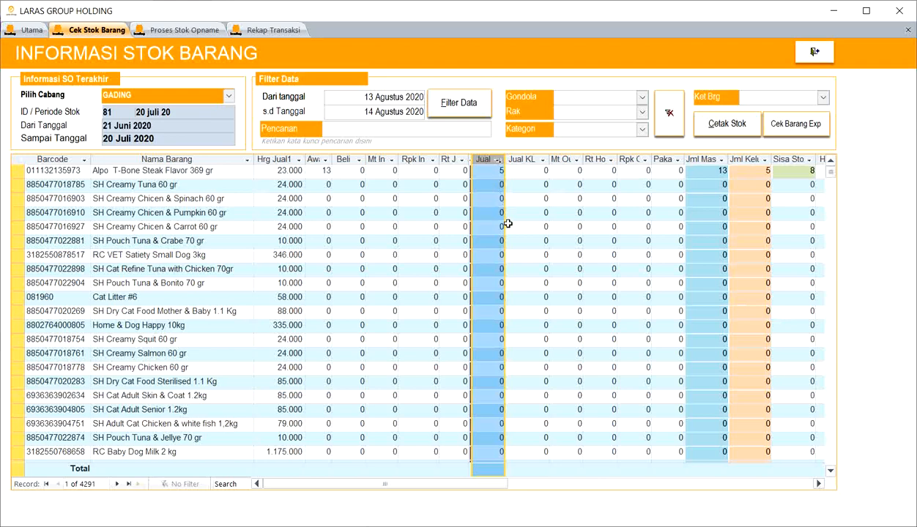
left_click(497, 271)
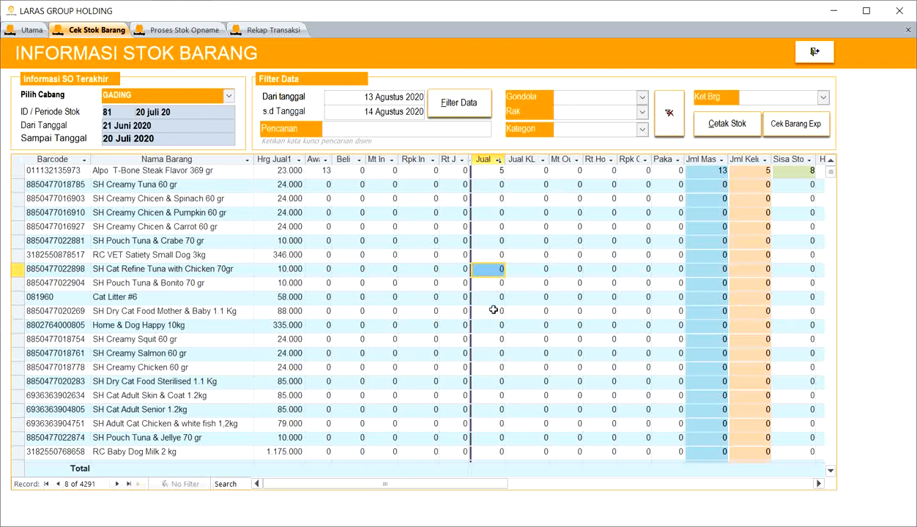
left_click(494, 311)
key("Down")
key("Up")
key("Up")
key("Up")
key("Up")
key("Up")
key("Up")
key("Up")
key("Up")
key("Up")
key("Up")
key("Up")
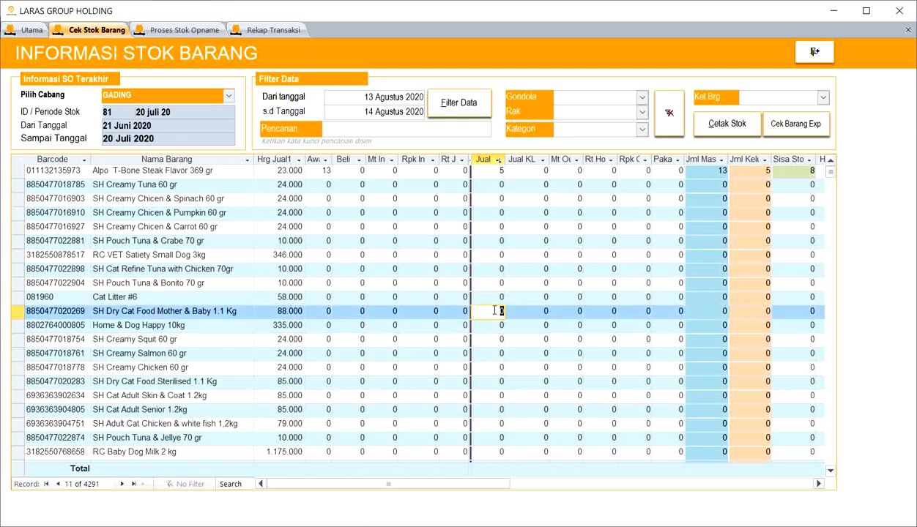
key("Down")
key("Down")
key("Down")
key("Down")
key("Down")
key("Down")
key("Down")
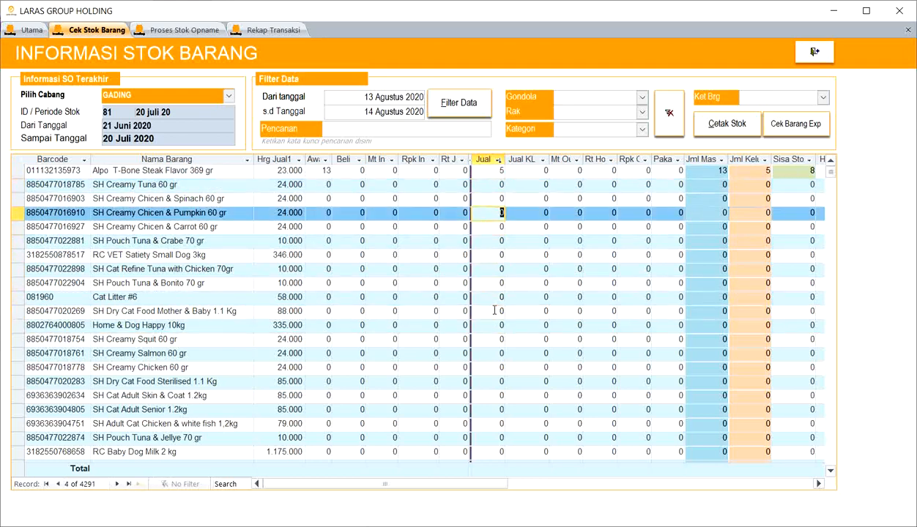
key("Down")
key("Down")
key("Down")
key("Down")
key("Down")
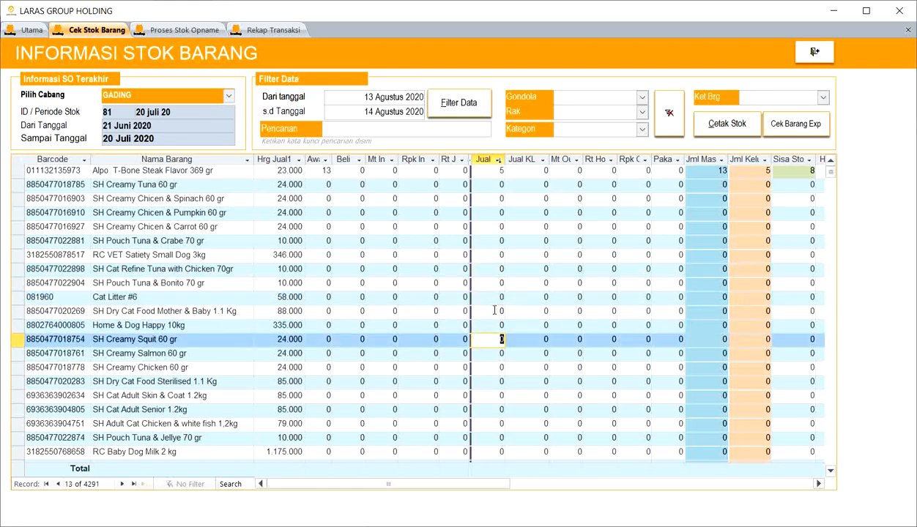
key("Down")
key("Down")
key("Down")
key("Down")
key("Down")
key("Down")
key("Down")
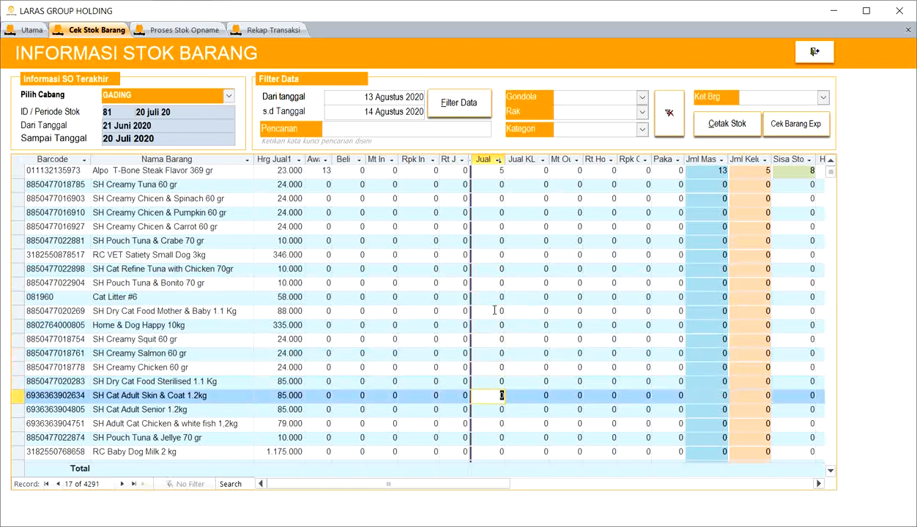
key("Down")
key("Down")
key("Down")
key("Down")
key("Down")
key("Down")
key("Down")
key("Down")
key("Down")
key("Down")
key("Down")
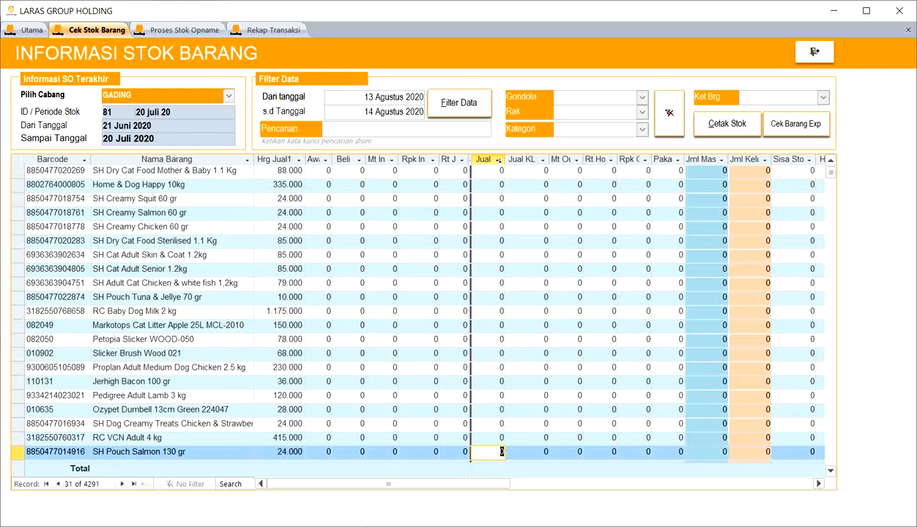
left_click(837, 526)
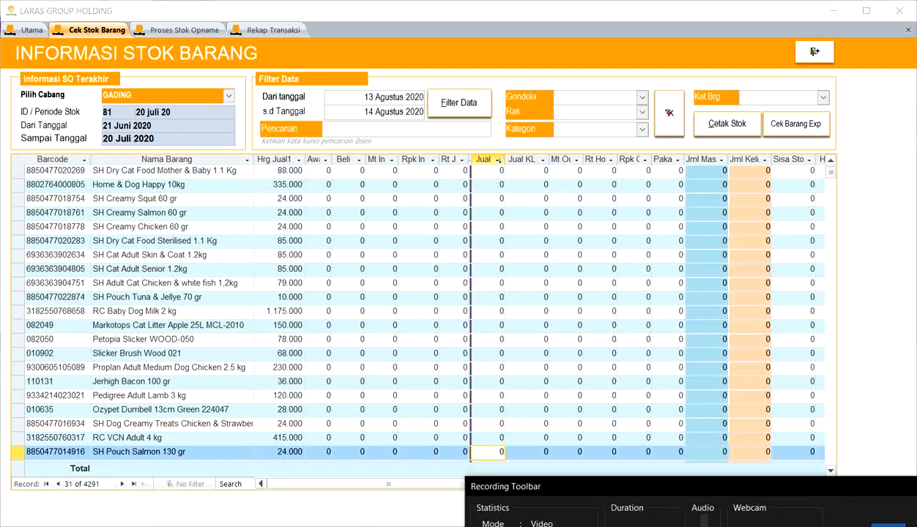